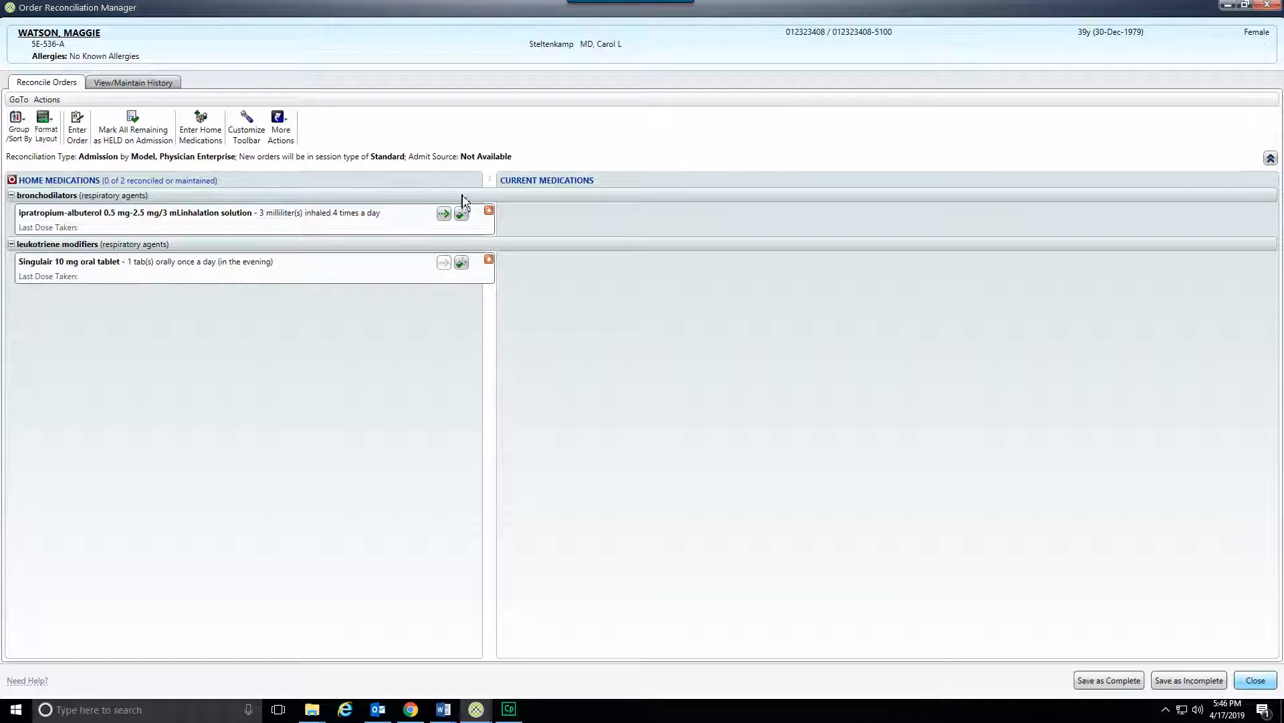
Continue the ipratropium-albuterol inhalation solution home medication through the COM - NEB/MDI order set.
click(476, 211)
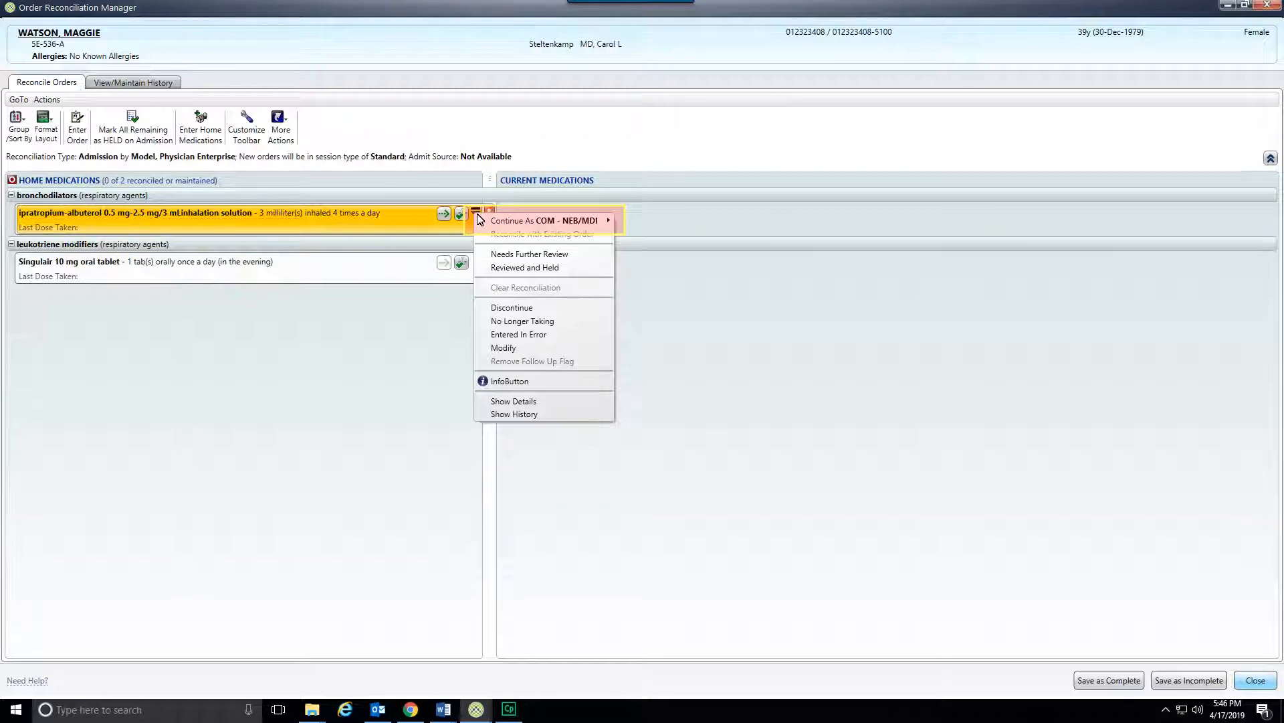
mouse_move(588, 221)
click(643, 220)
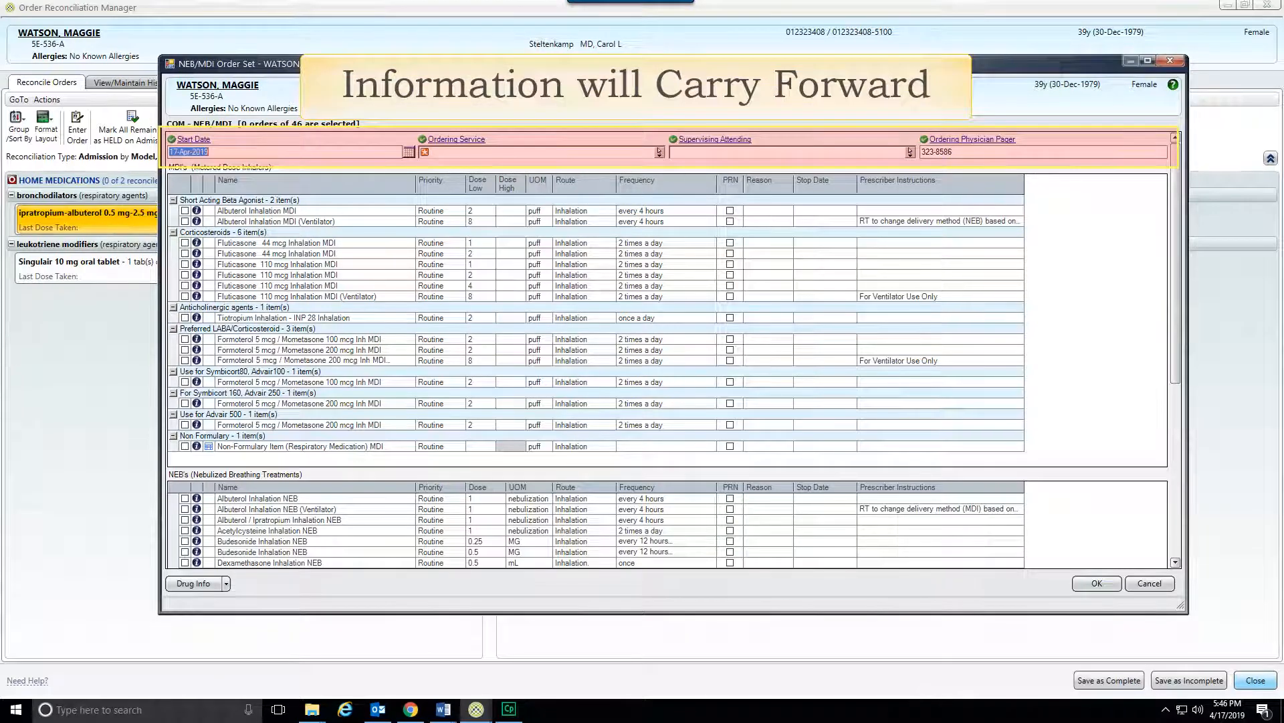
Set the ordering service to MT4 - Medicine / Internal Medicine Team 4, fill in the supervising attending, and order Albuterol Inhalation NEB every 4 hours.
key(Tab)
text(mt4)
key(Tab)
text(stel)
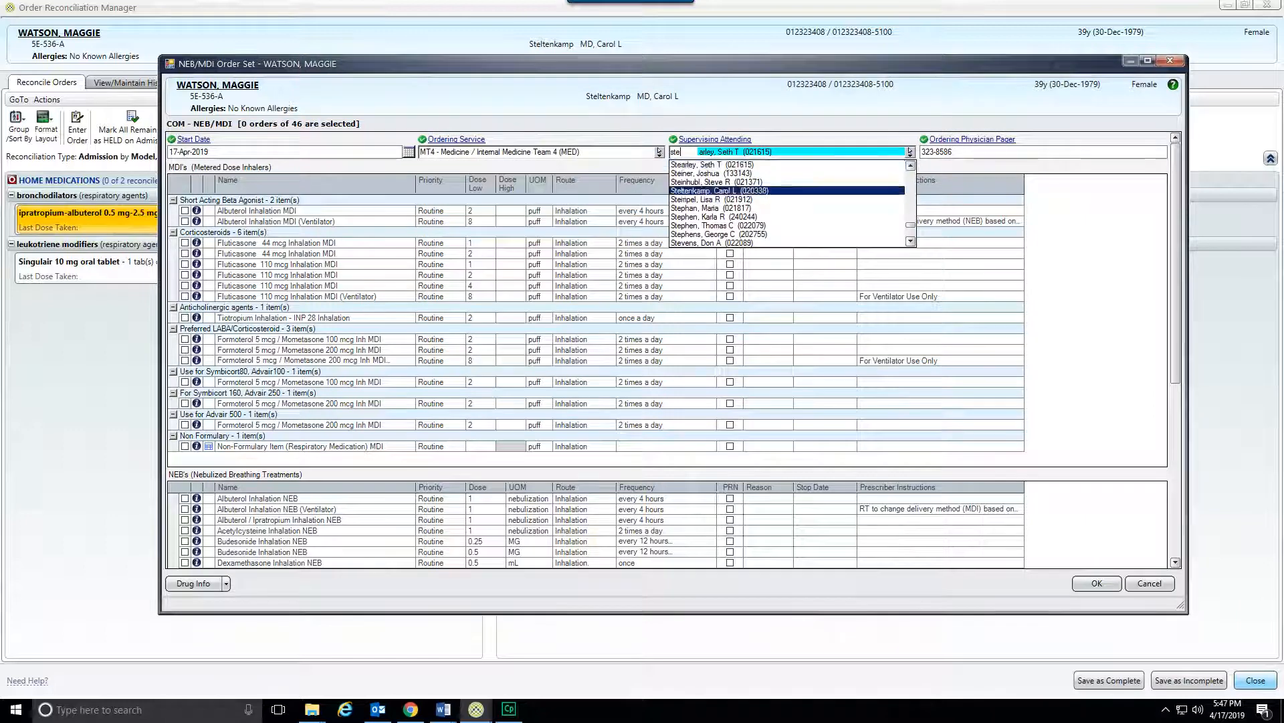
key(Tab)
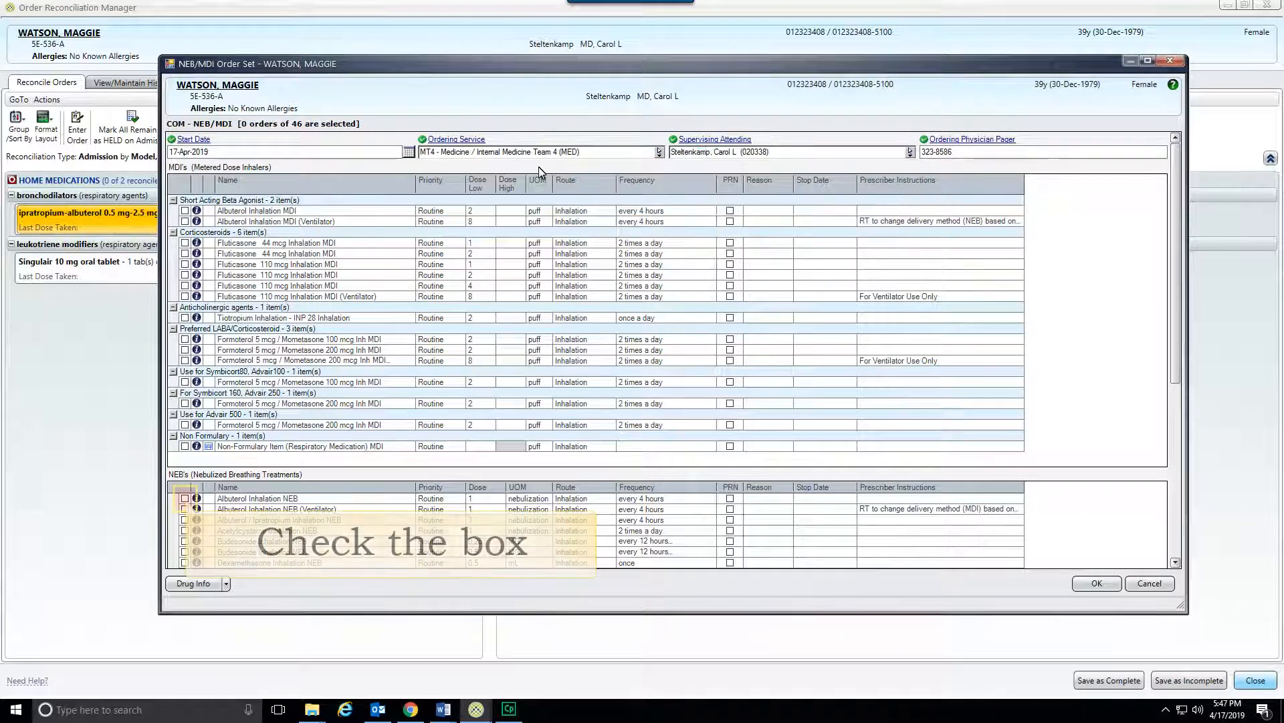
click(185, 498)
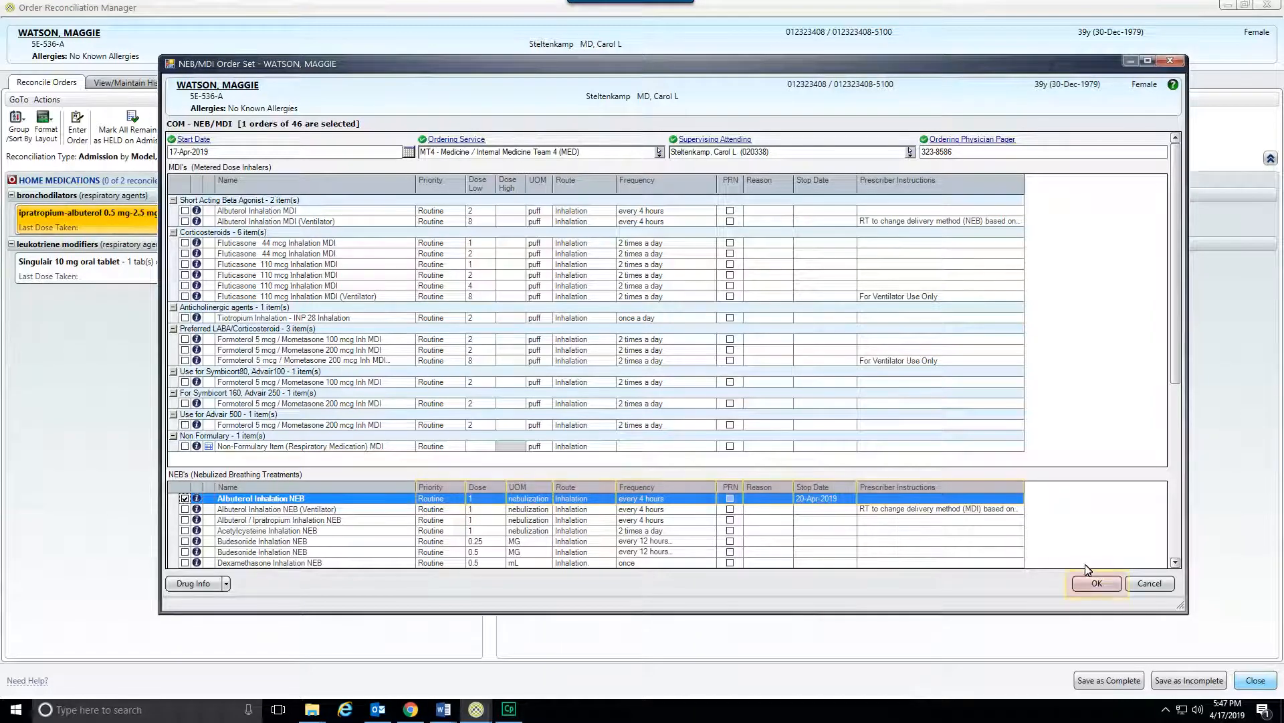
click(1097, 582)
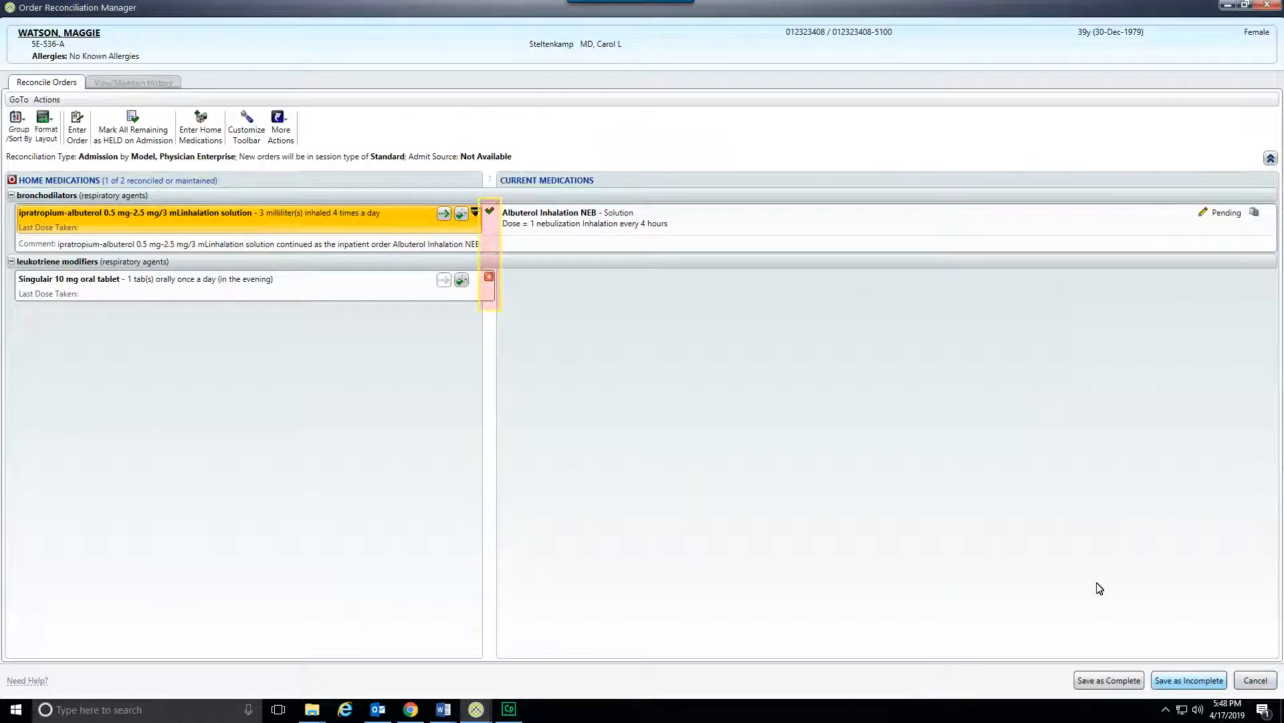
Continue the Singulair 10 mg oral tablet as inpatient Montelukast tablet, 10 MG oral once a day at bedtime.
click(476, 280)
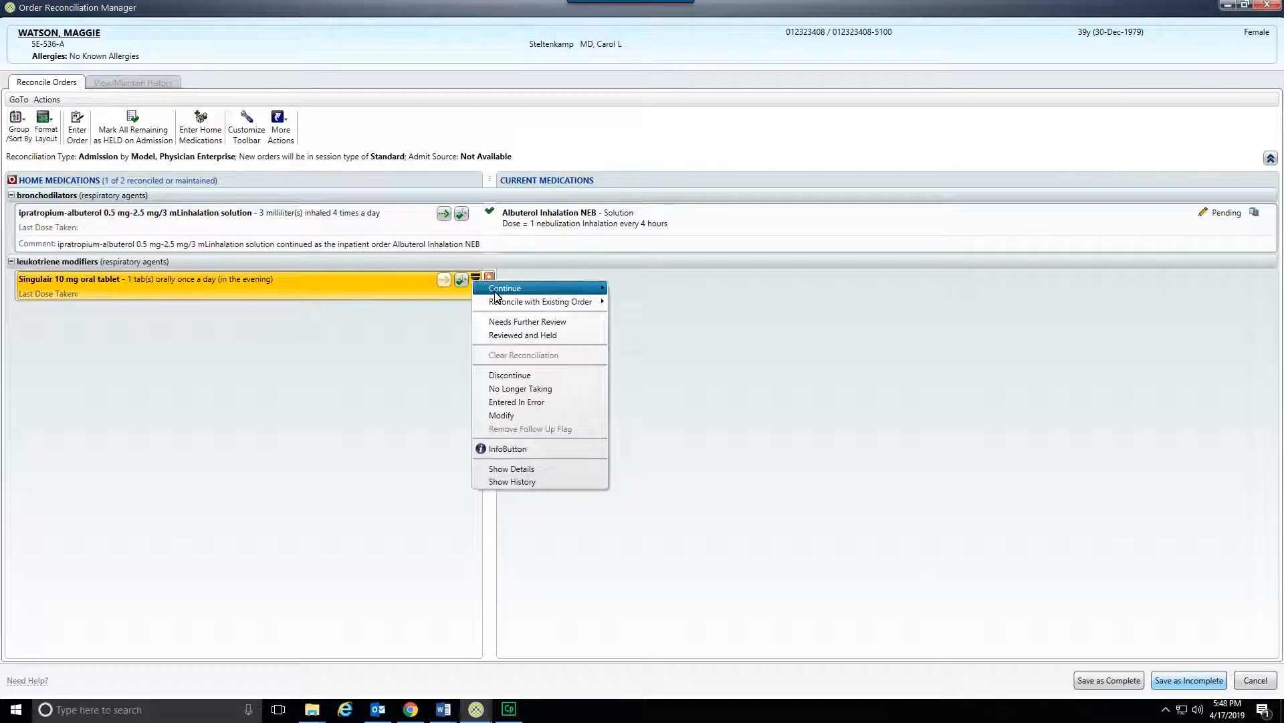
mouse_move(496, 291)
click(624, 316)
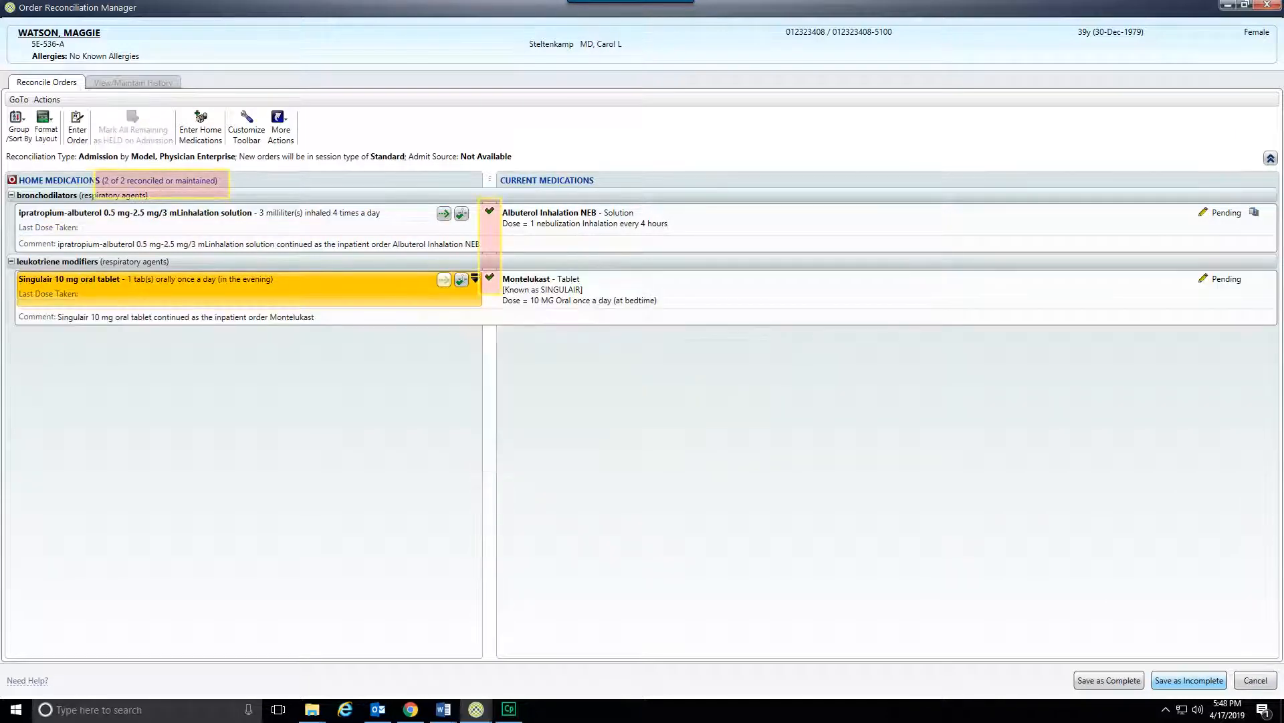
Save the admission reconciliation as incomplete and reauthenticate with the account password.
click(1197, 683)
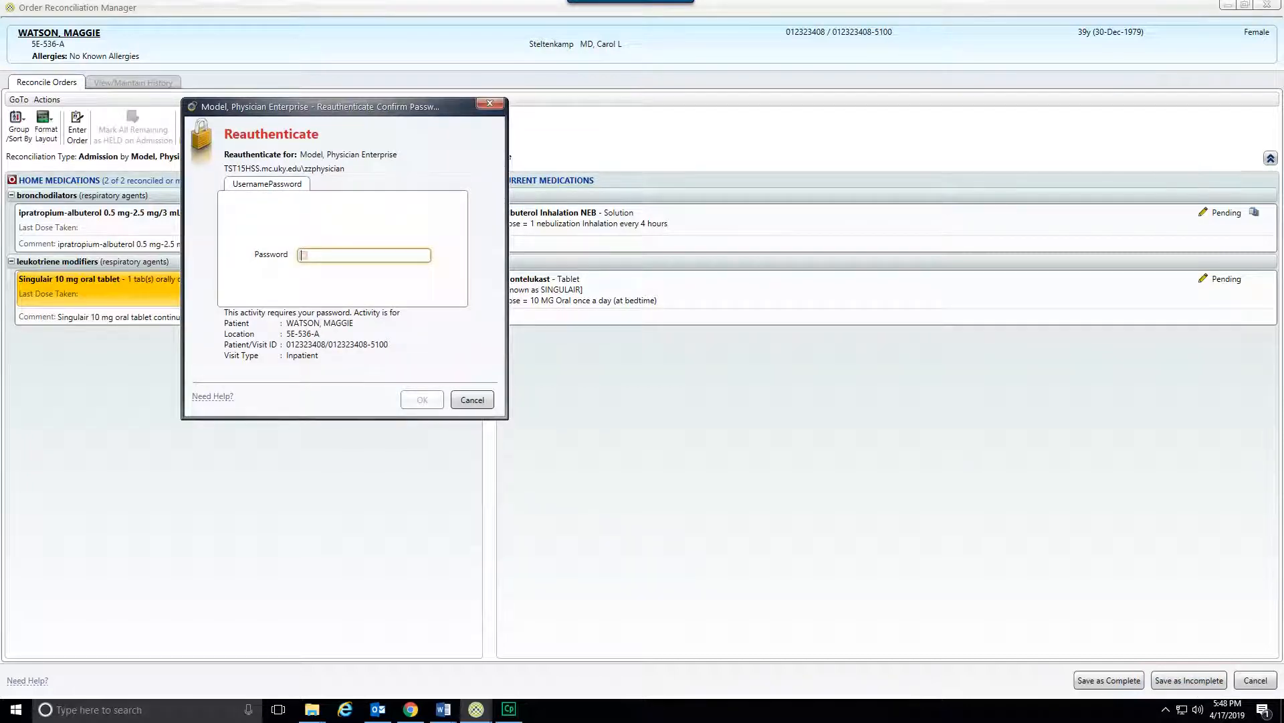
text(•••••)
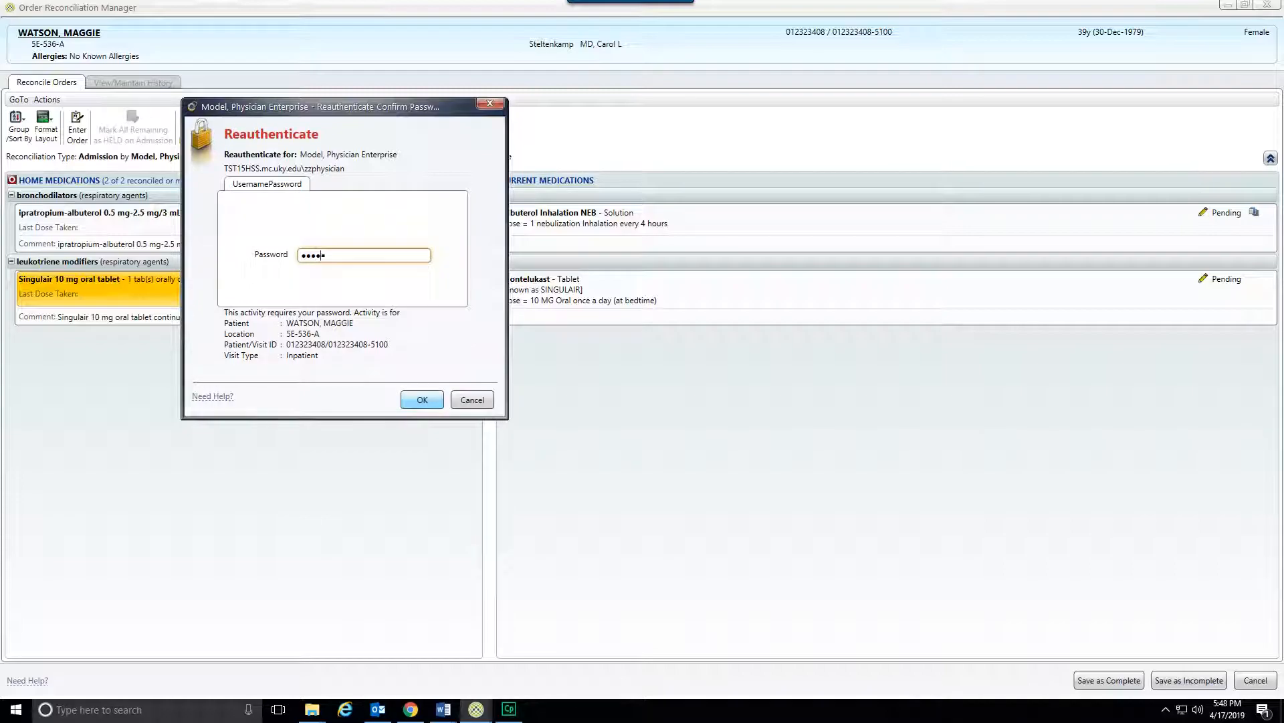
text(•••)
click(429, 400)
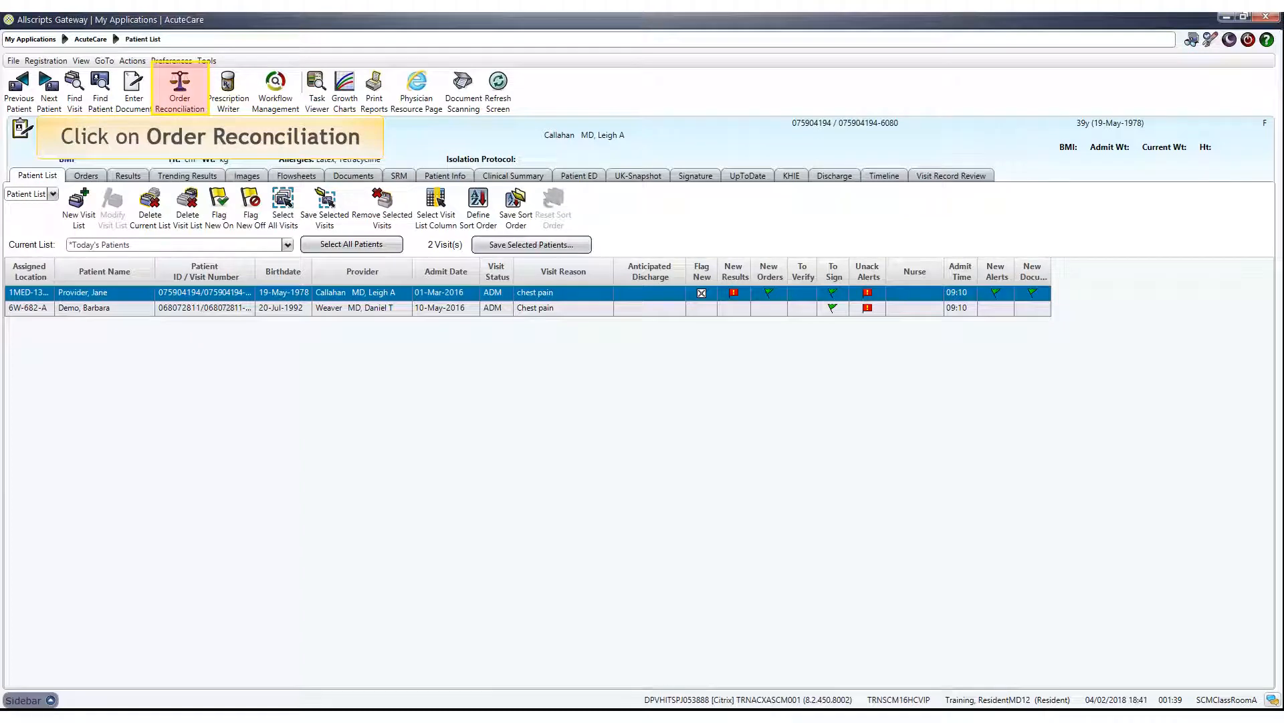
Start a new transfer reconciliation for the selected patient and open the multi-order Discontinue/Cancel list.
click(180, 90)
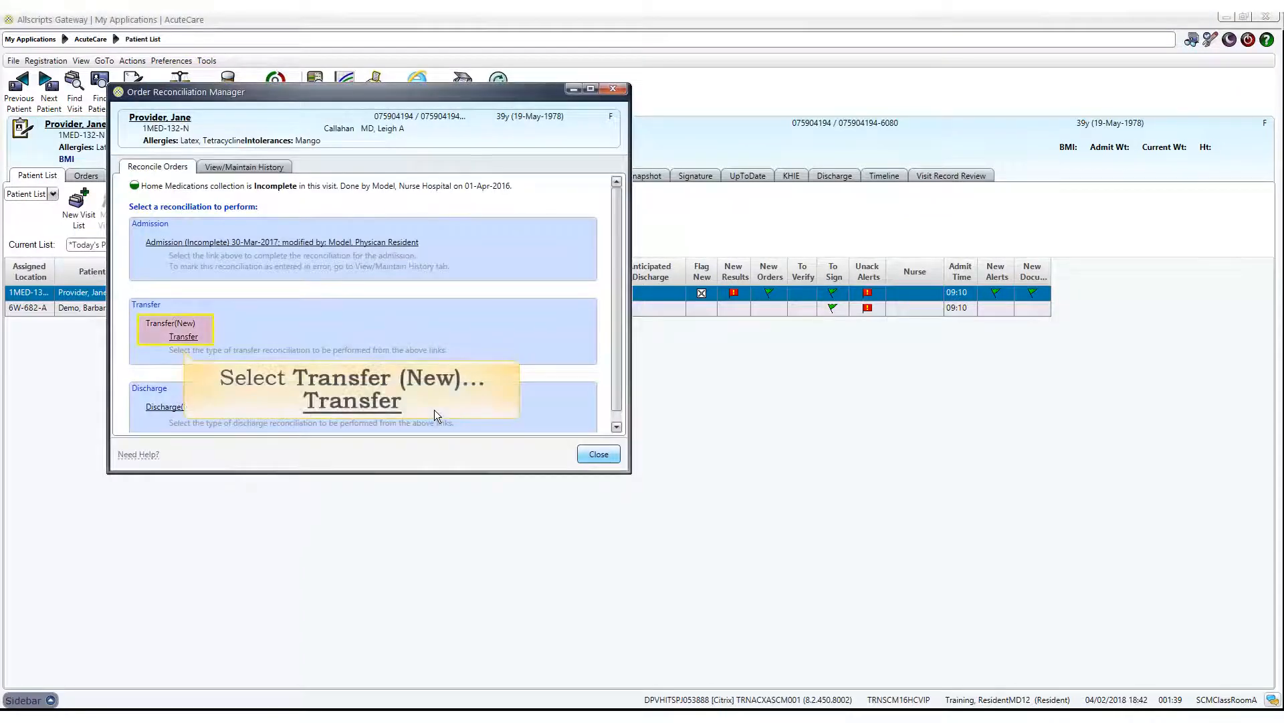
click(182, 330)
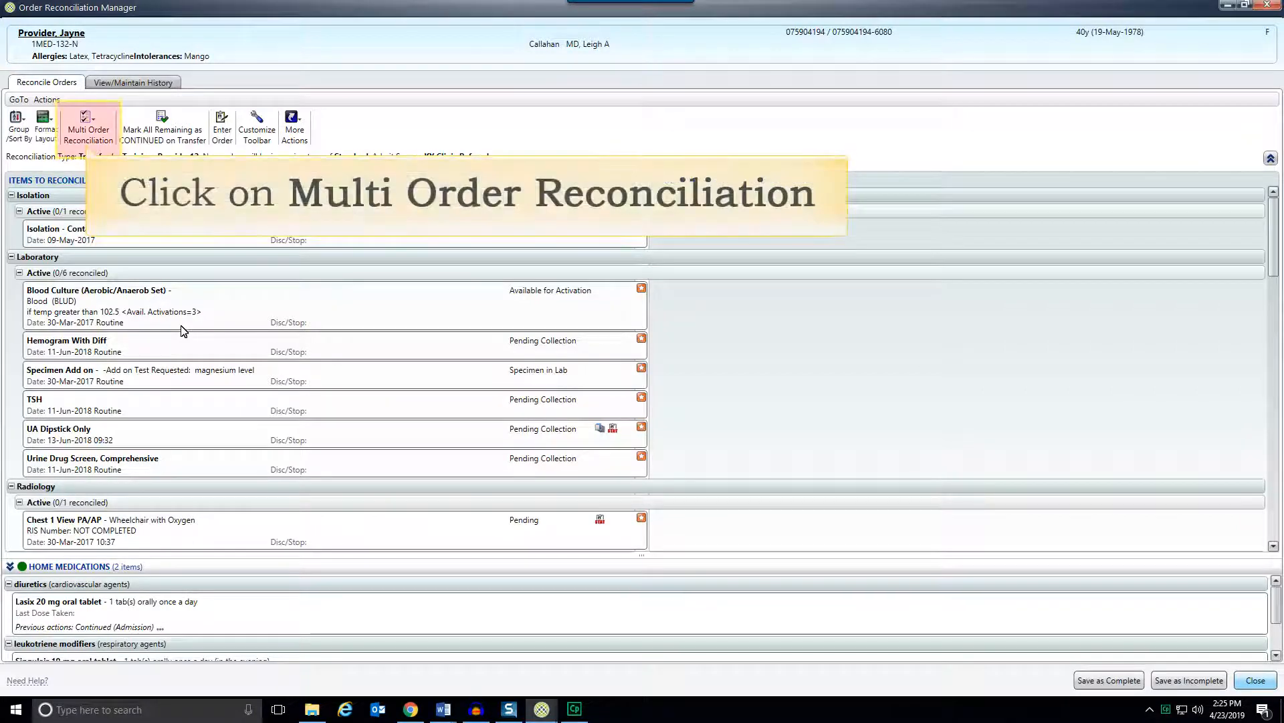
click(94, 115)
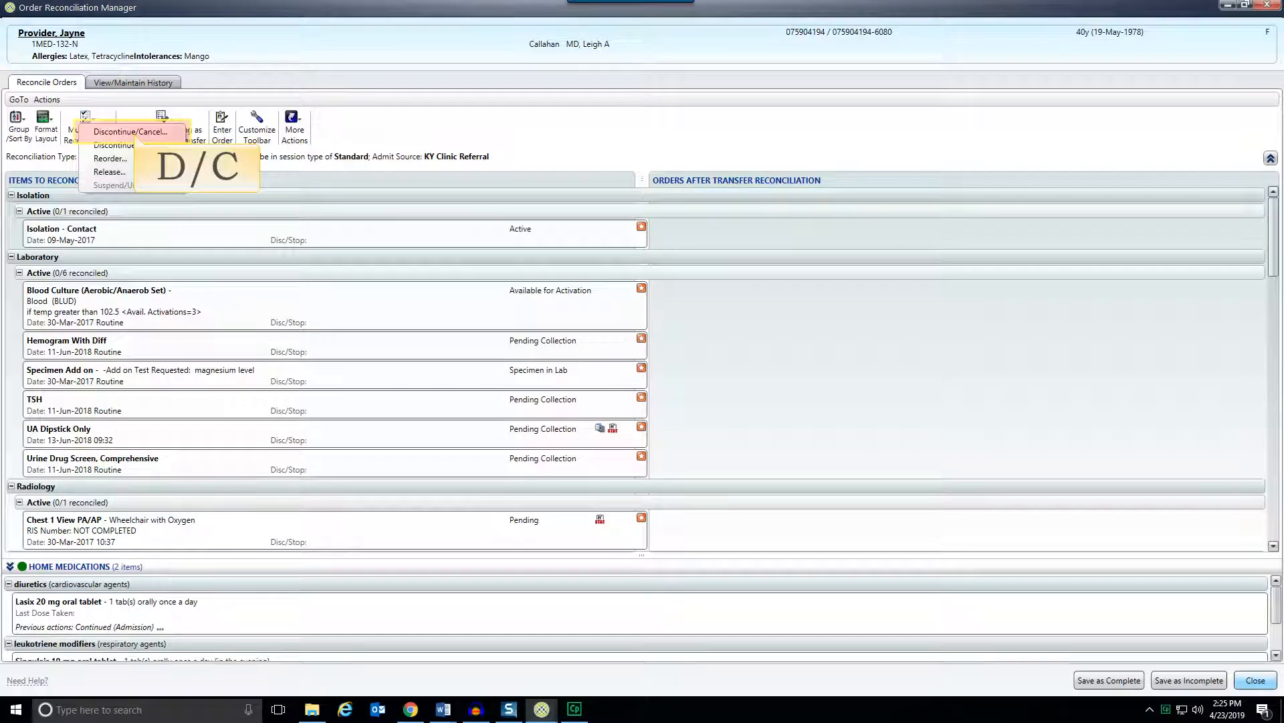
click(130, 131)
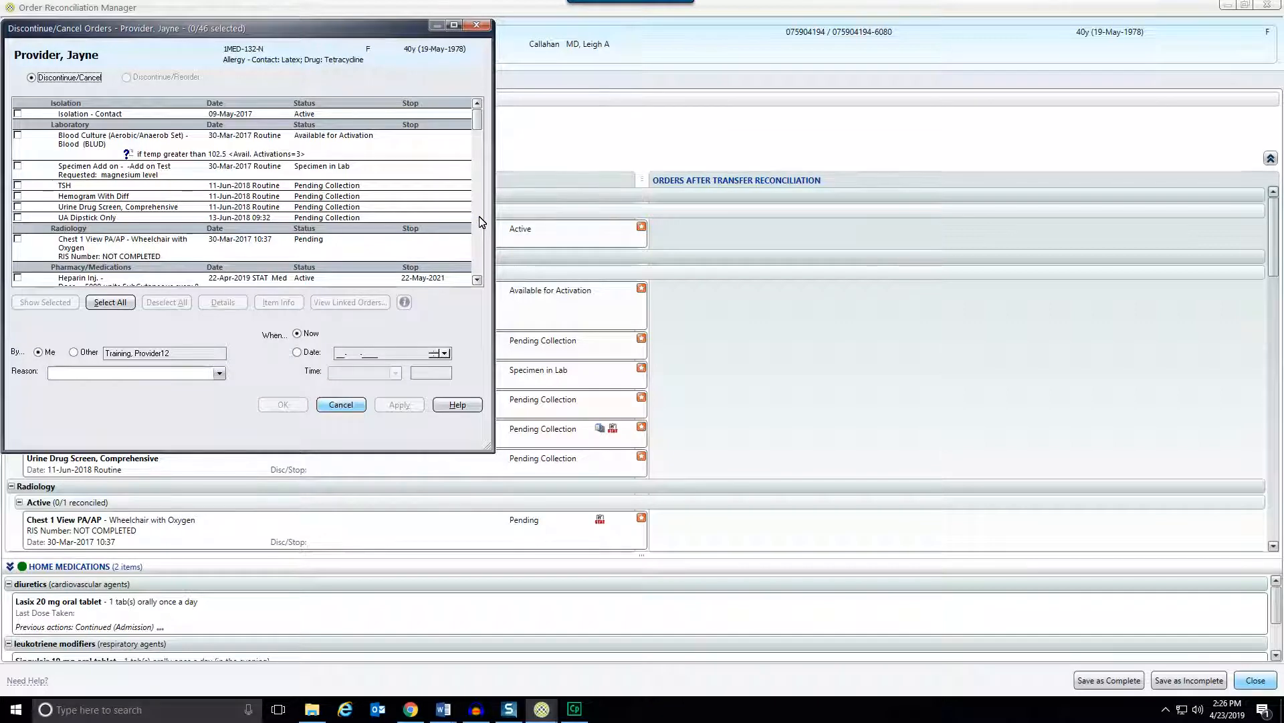
Discontinue the Heparin 5000 units injection and the Furosemide 20 MG tablet orders.
scroll(479, 222, down, 3)
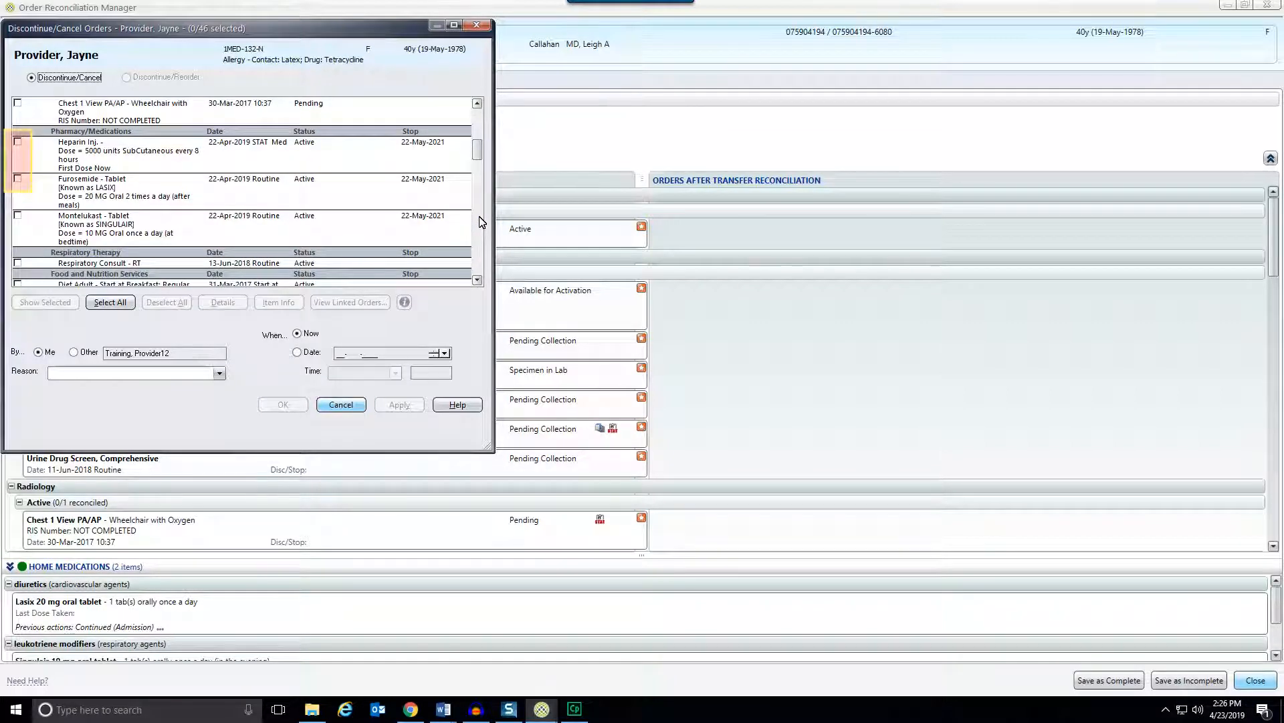
click(19, 141)
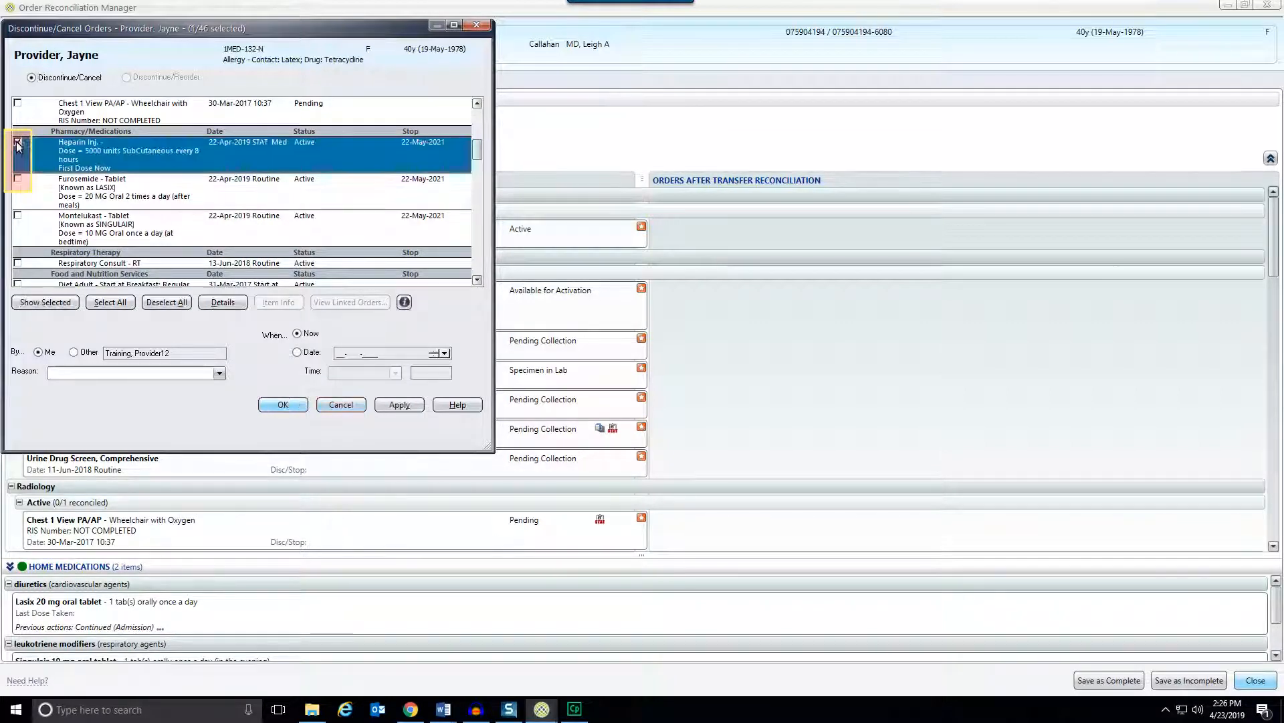
click(18, 178)
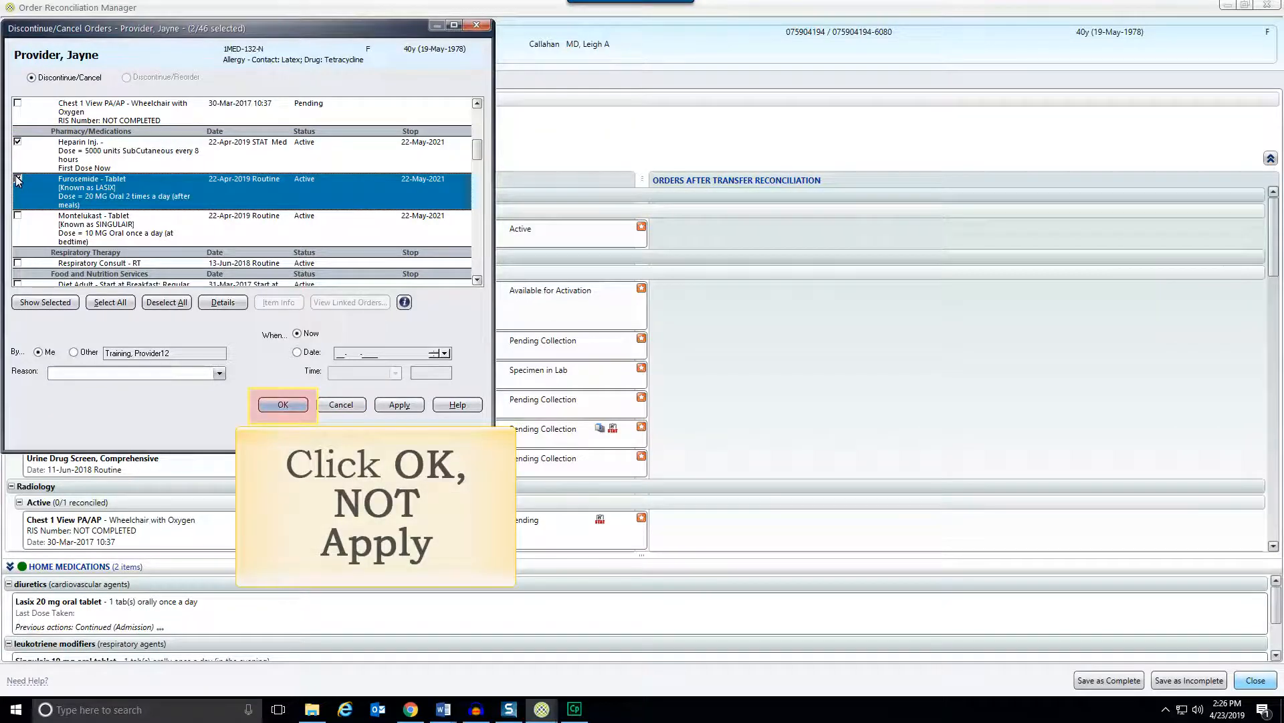
click(283, 404)
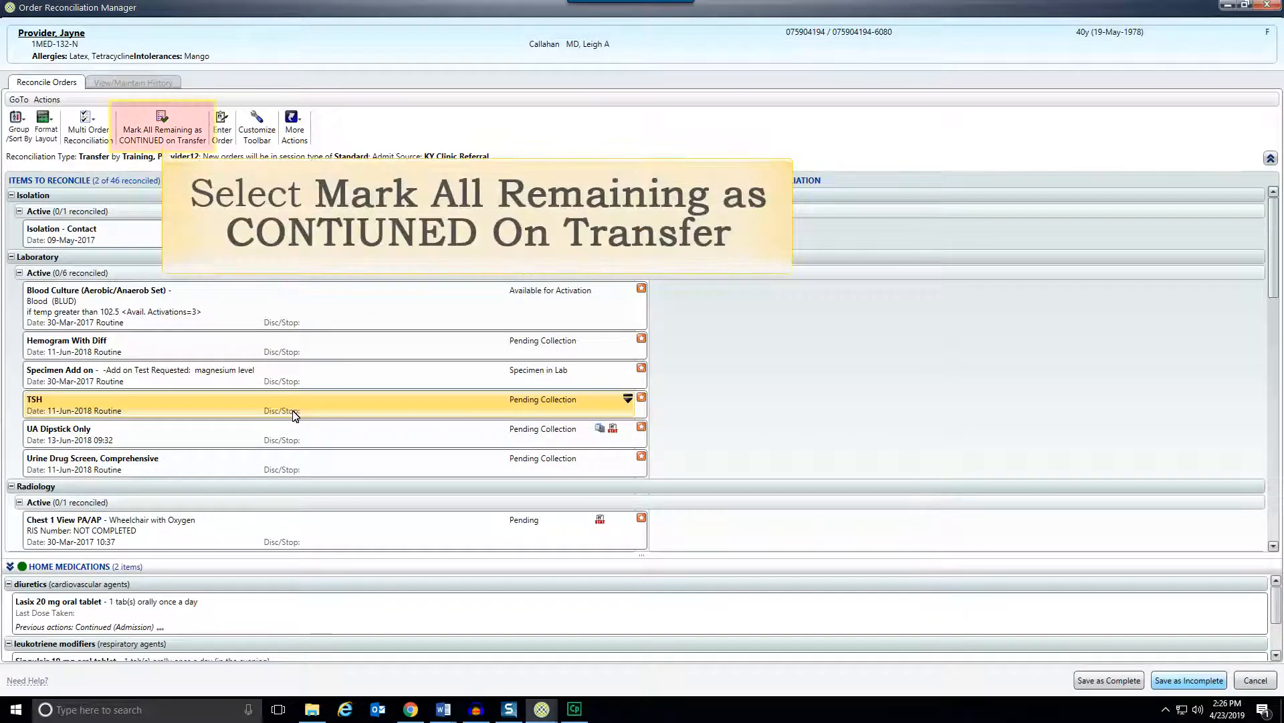
Mark all remaining orders as continued on transfer and save the reconciliation as complete.
click(173, 131)
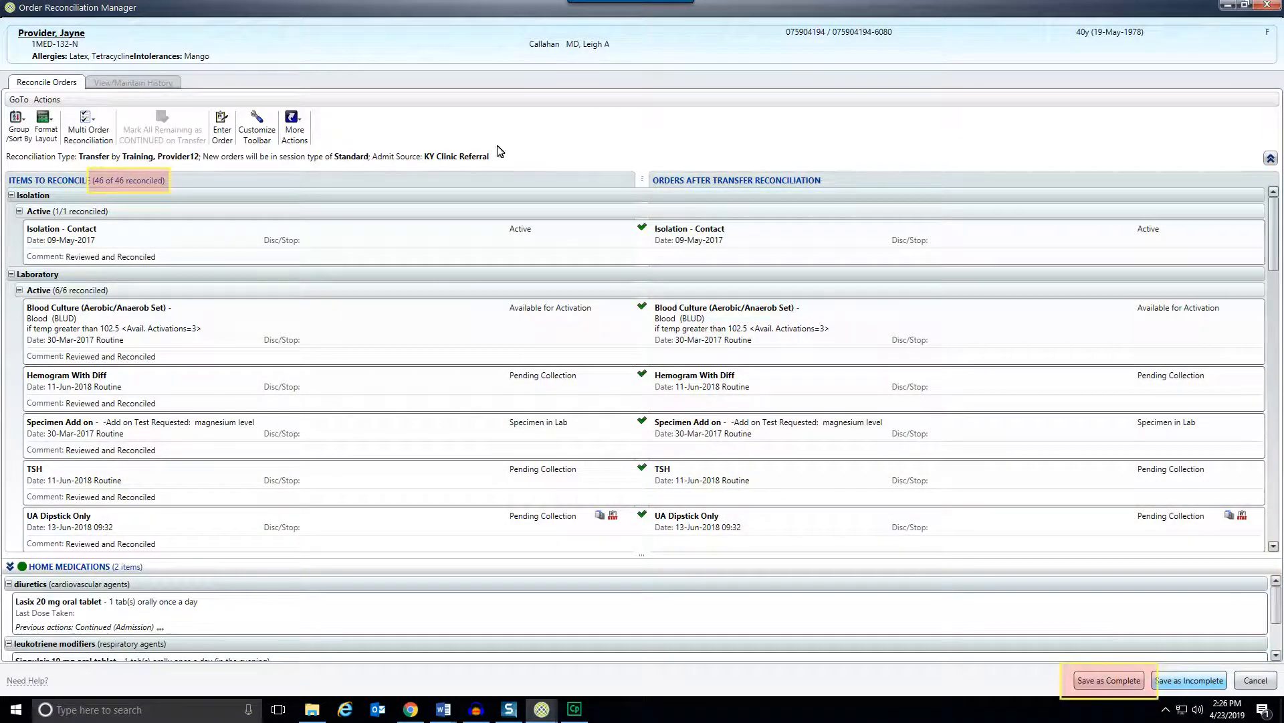
click(1142, 685)
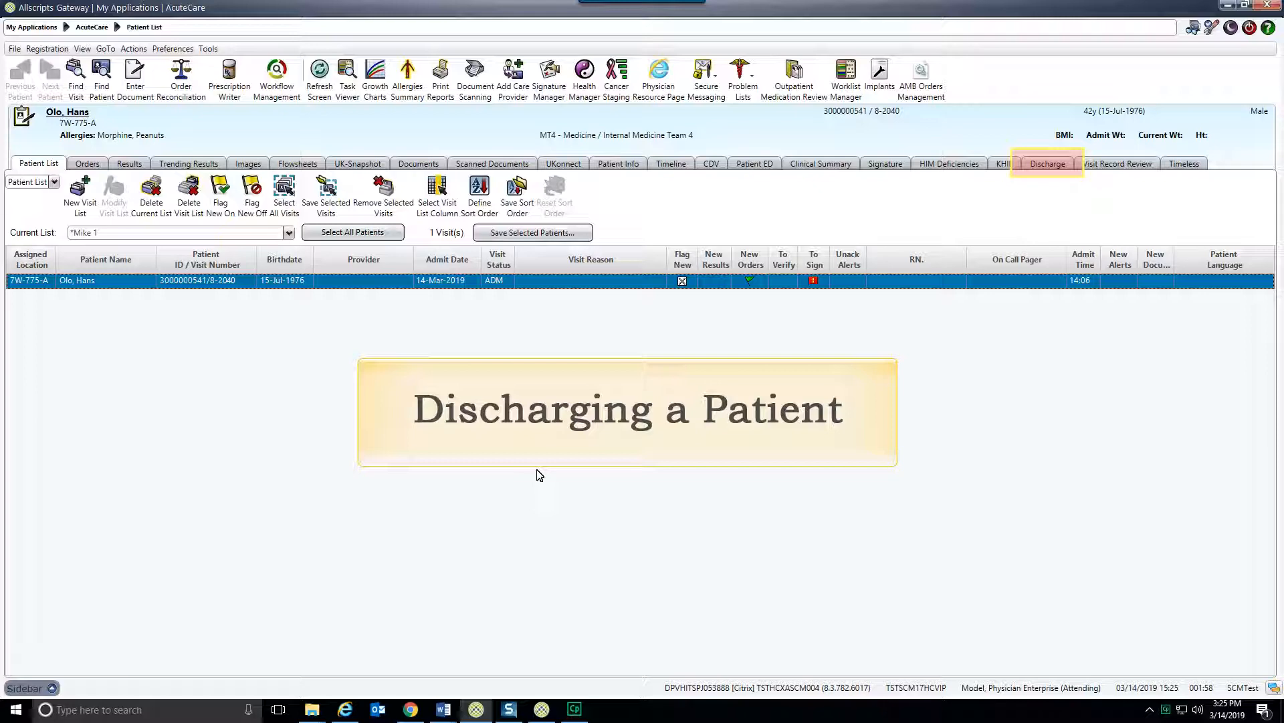
In the discharge Care Providers section, enter the discharge attending and discharge provider, and set the discharge service to MT4 - Medicine / Internal Medicine Team 4.
click(1045, 165)
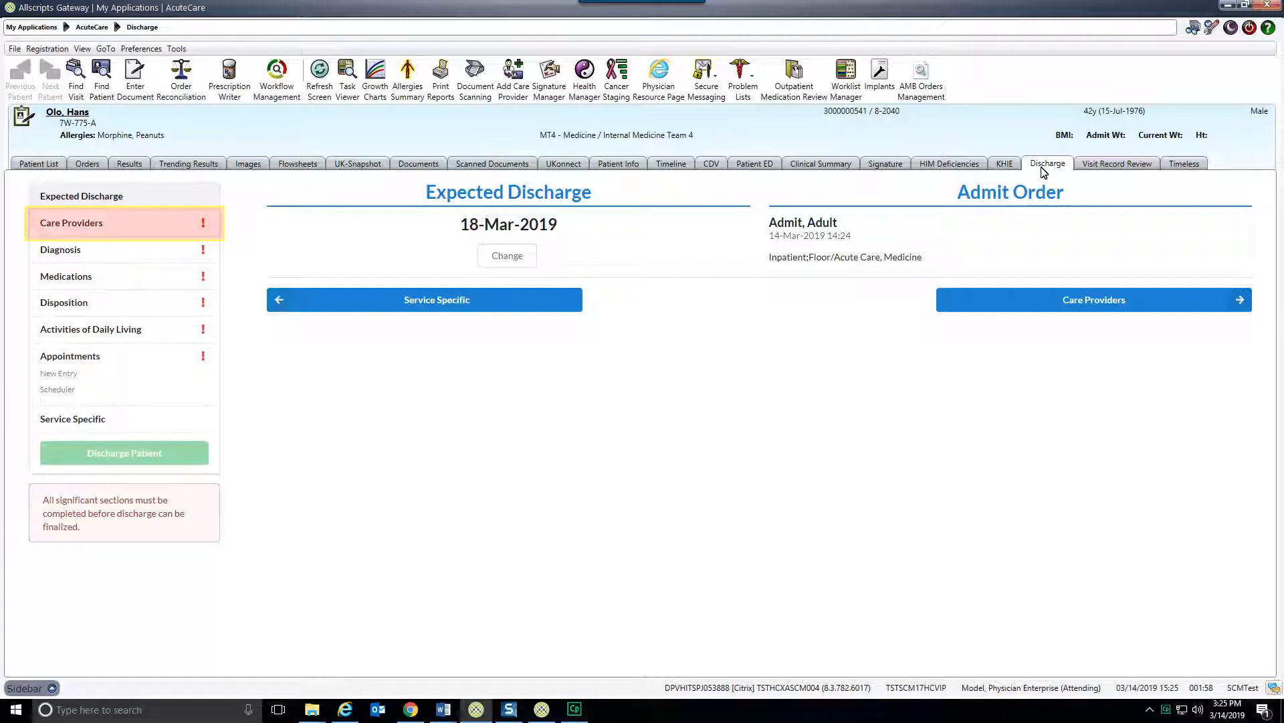
click(111, 226)
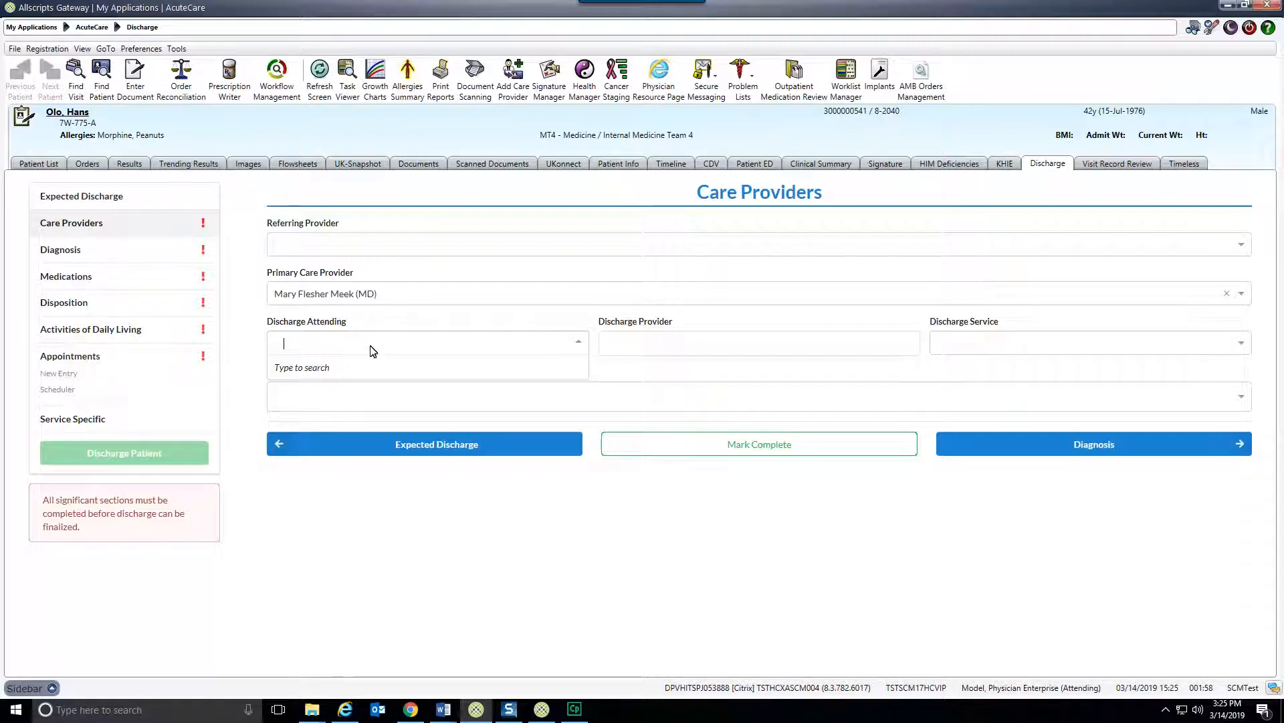
text(sarg)
click(346, 367)
click(642, 344)
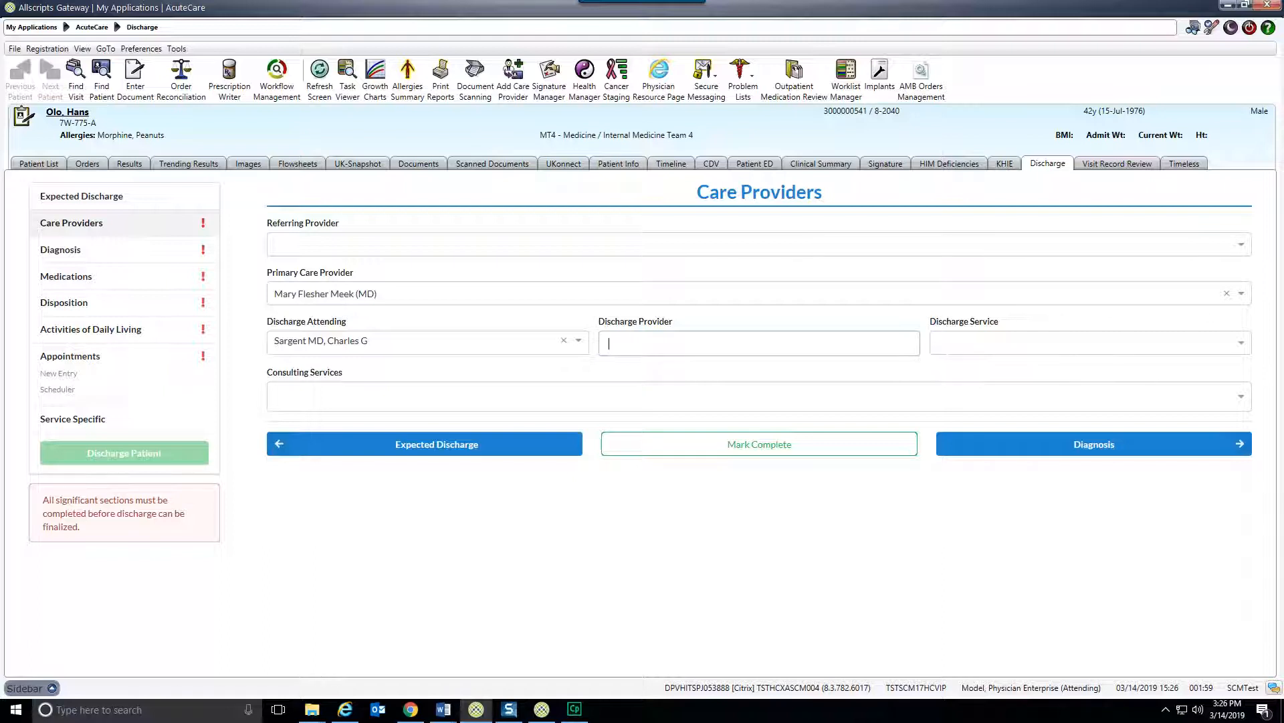
text(MT)
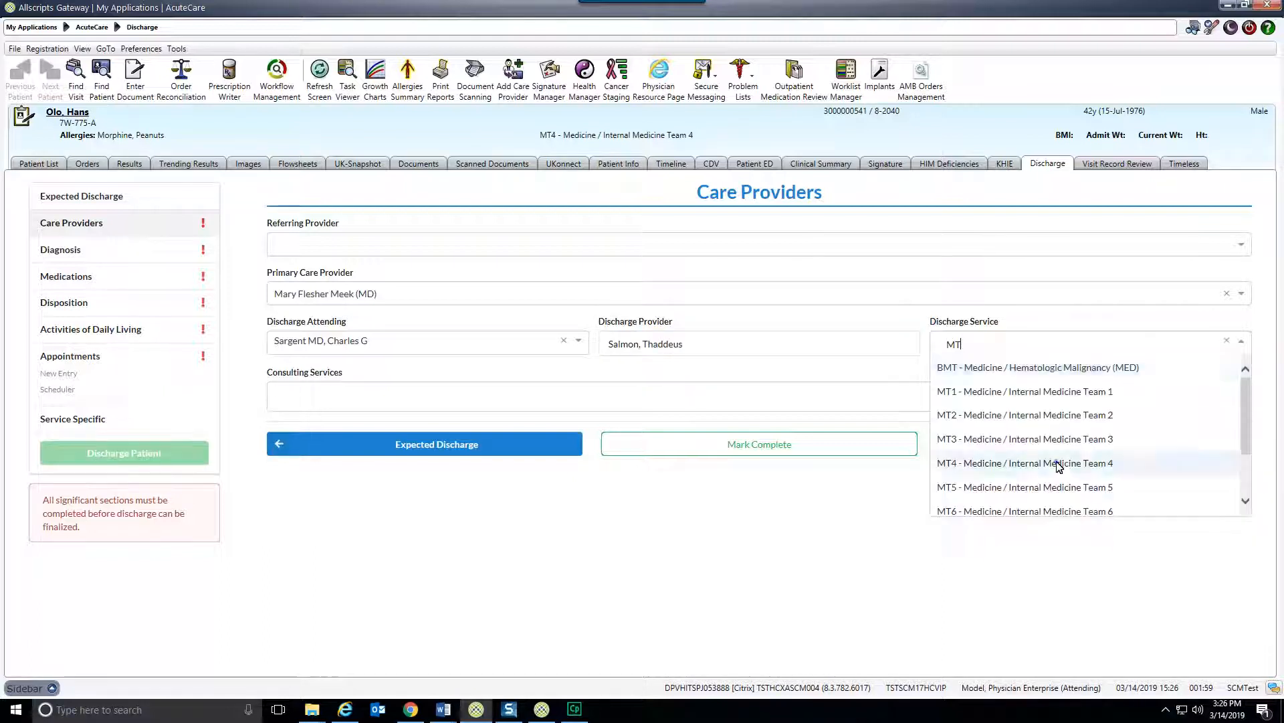
click(1058, 464)
Enter the referring provider's name and mark the Care Providers section complete.
click(324, 248)
key(Return)
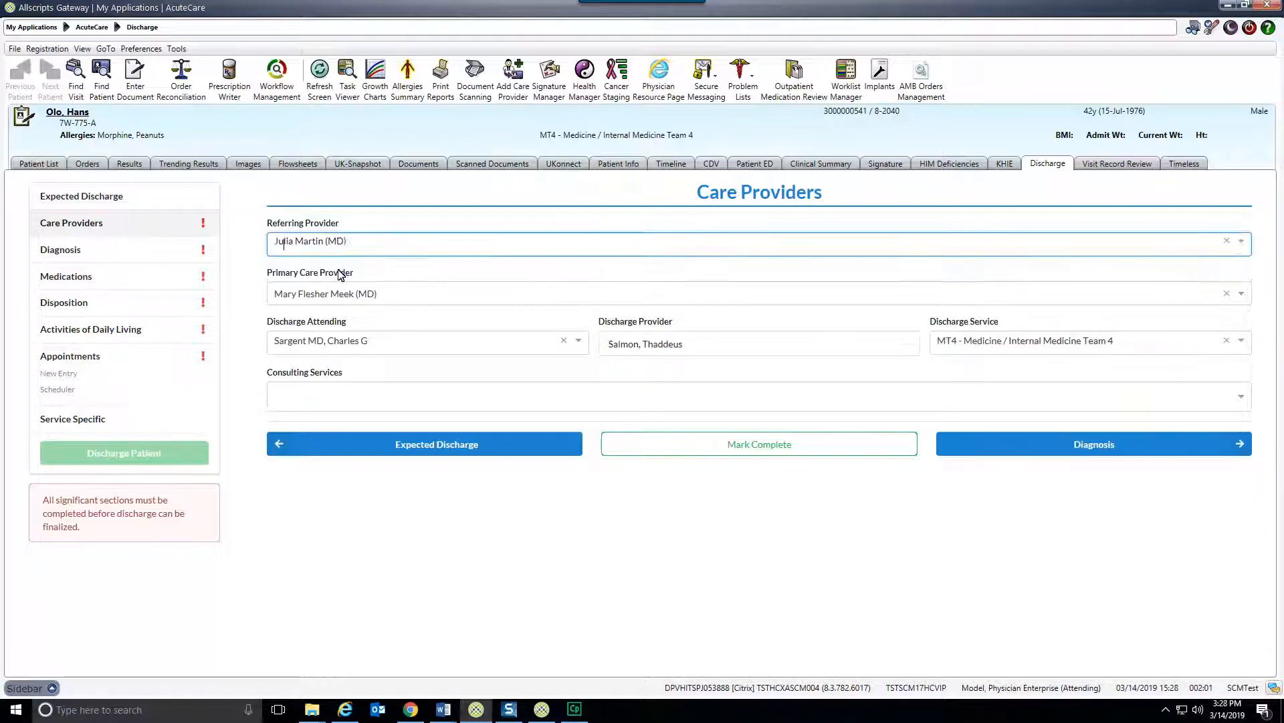
click(797, 444)
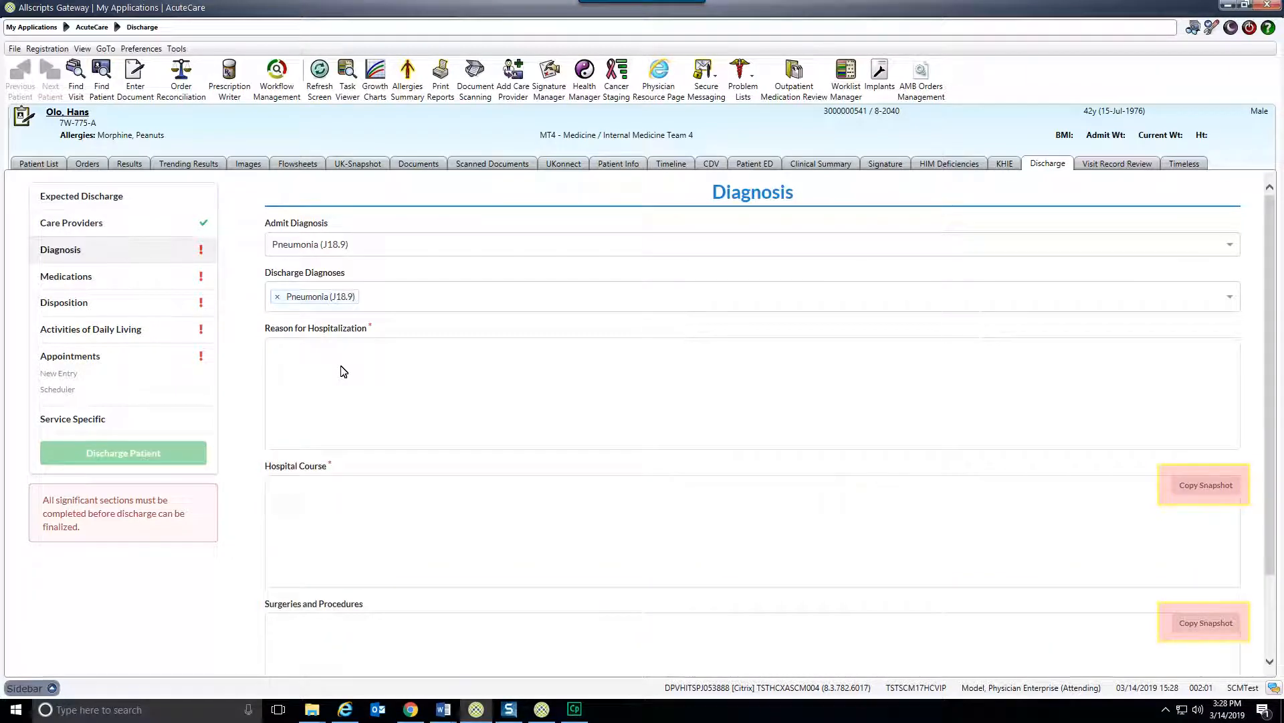
Enter "Fever, cough" as the reason for hospitalization in the Diagnosis section.
click(344, 371)
text(Fever, cough)
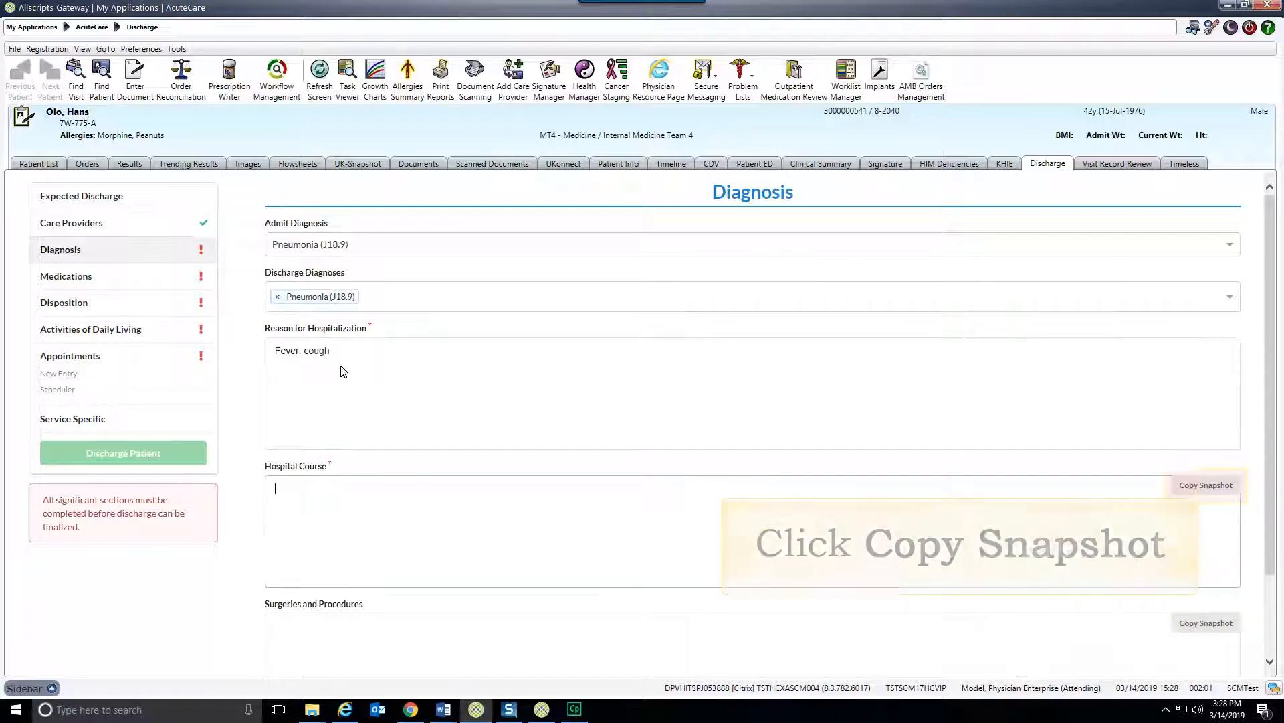
Copy the snapshot text into Hospital Course and Surgeries and Procedures, and mark the Diagnosis section complete.
click(1225, 487)
click(1209, 624)
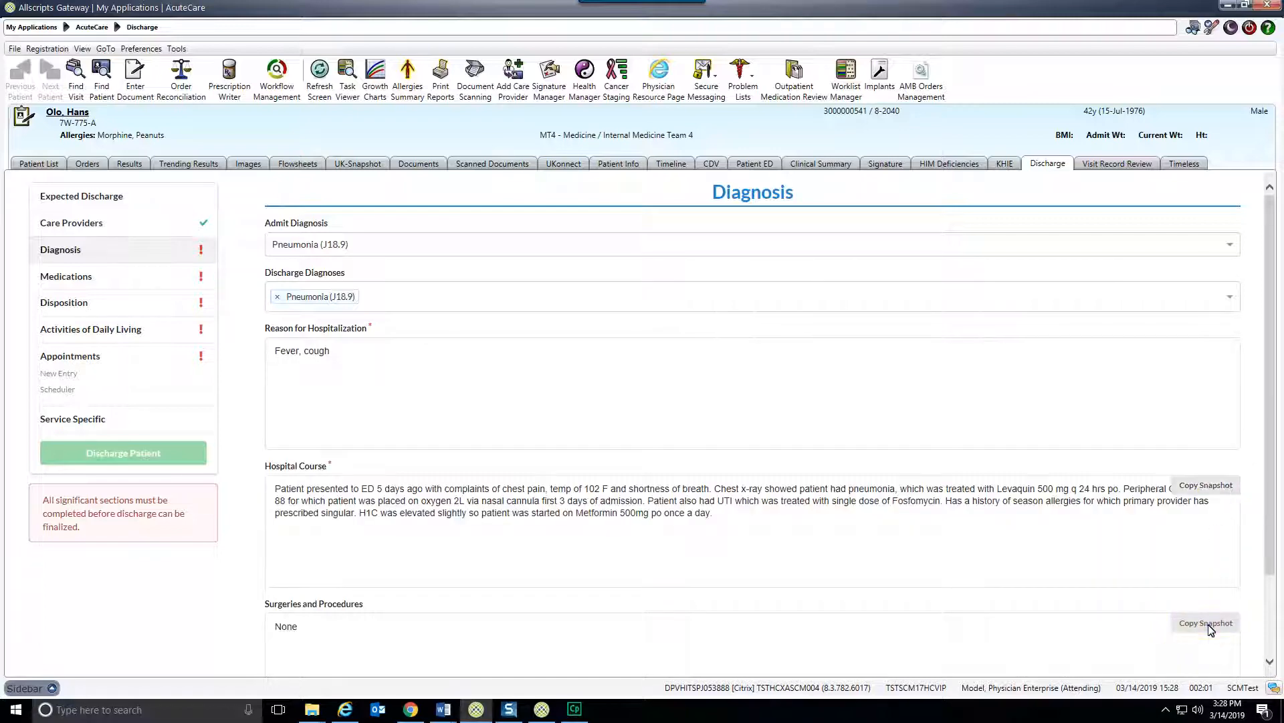
scroll(852, 637, down, 2)
click(751, 656)
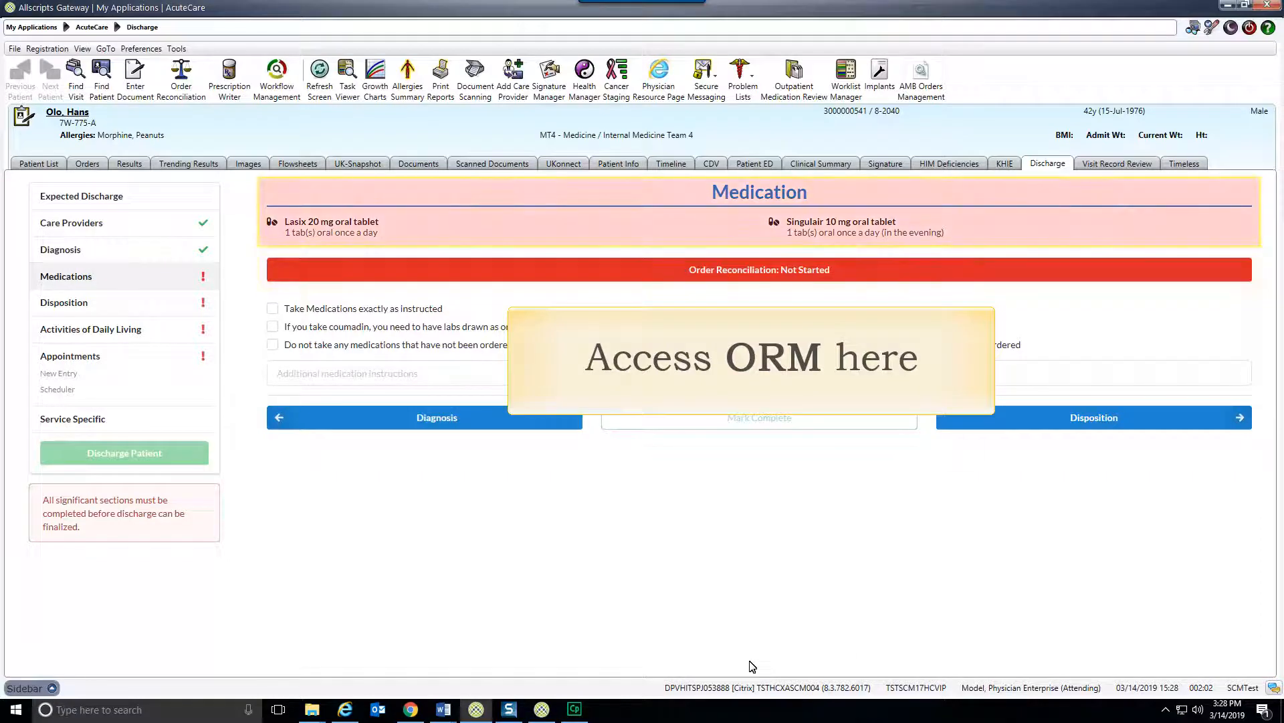
Start a new discharge order reconciliation from the Medications section and continue all remaining home medications.
click(743, 269)
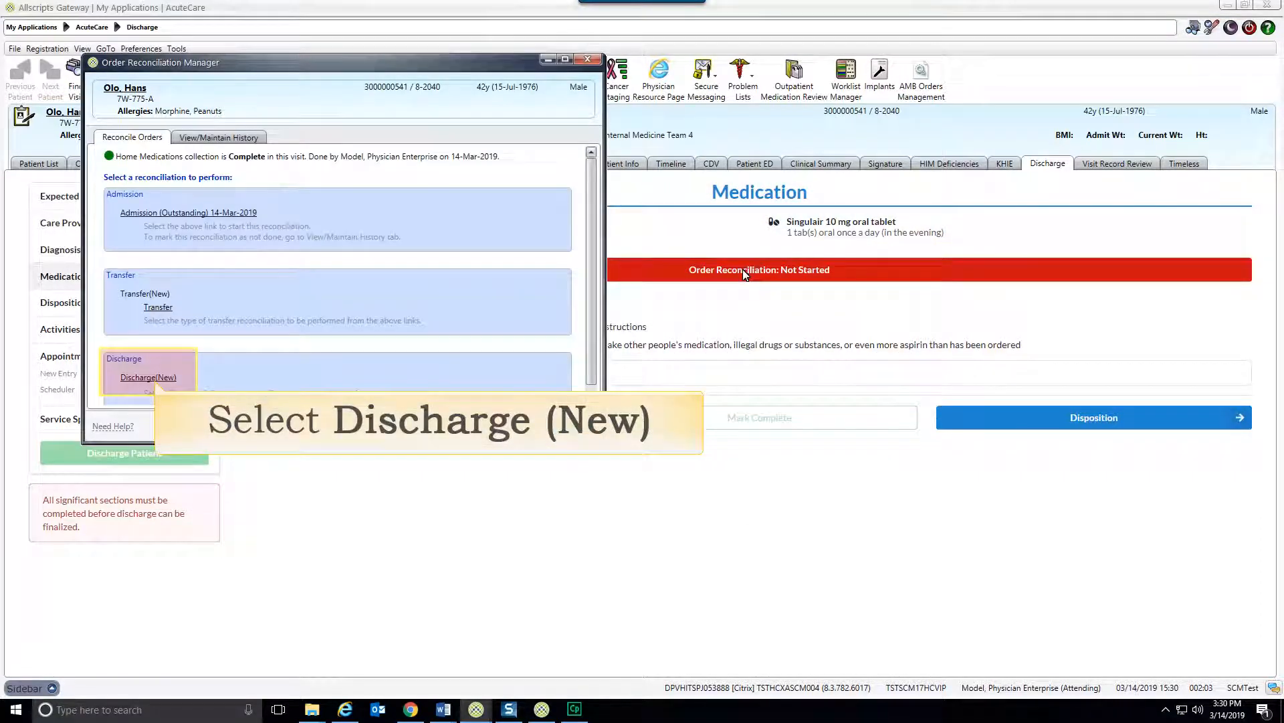
click(149, 378)
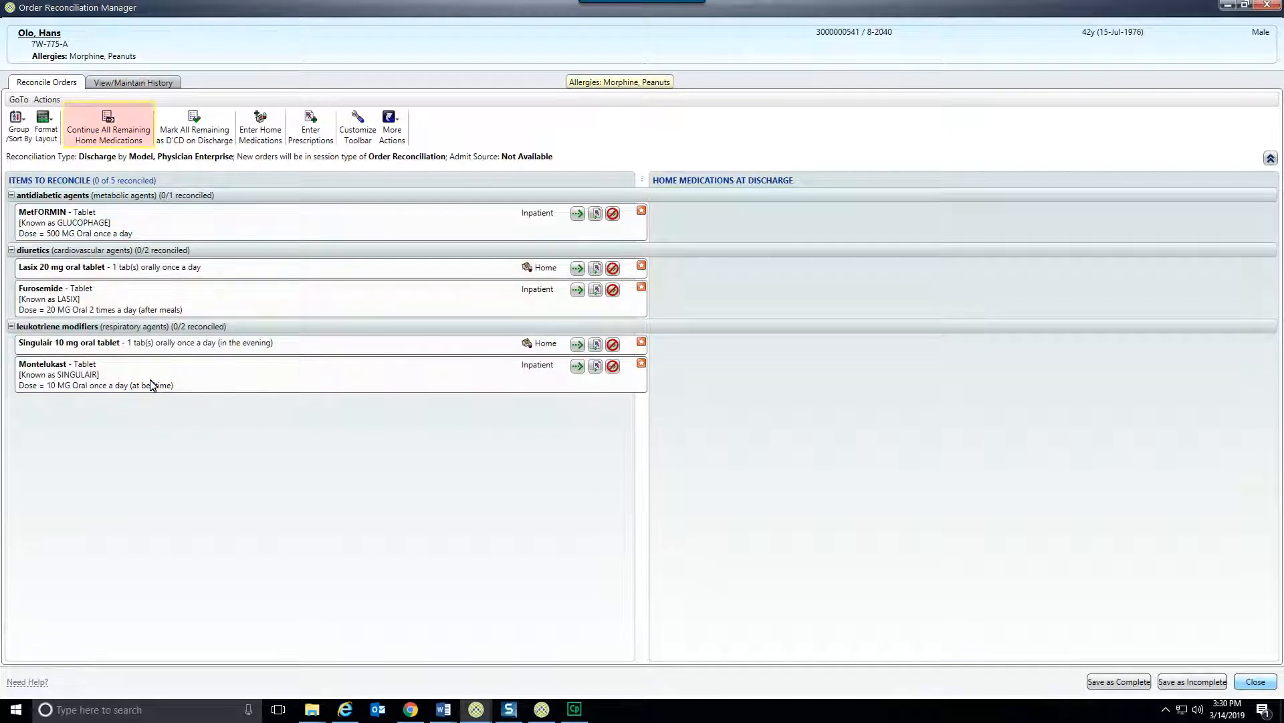
click(106, 131)
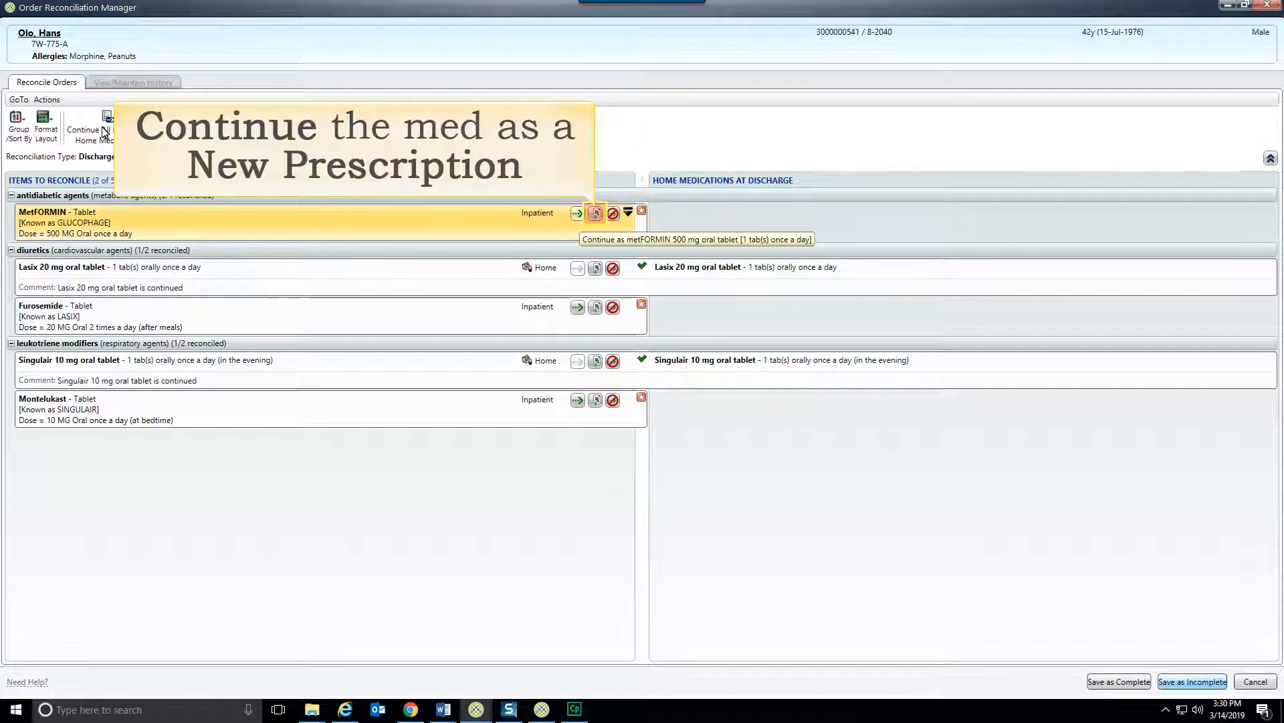
Continue the inpatient metformin as a new prescription with 30 days, 3 refills and the instruction "Take as Directed".
click(594, 213)
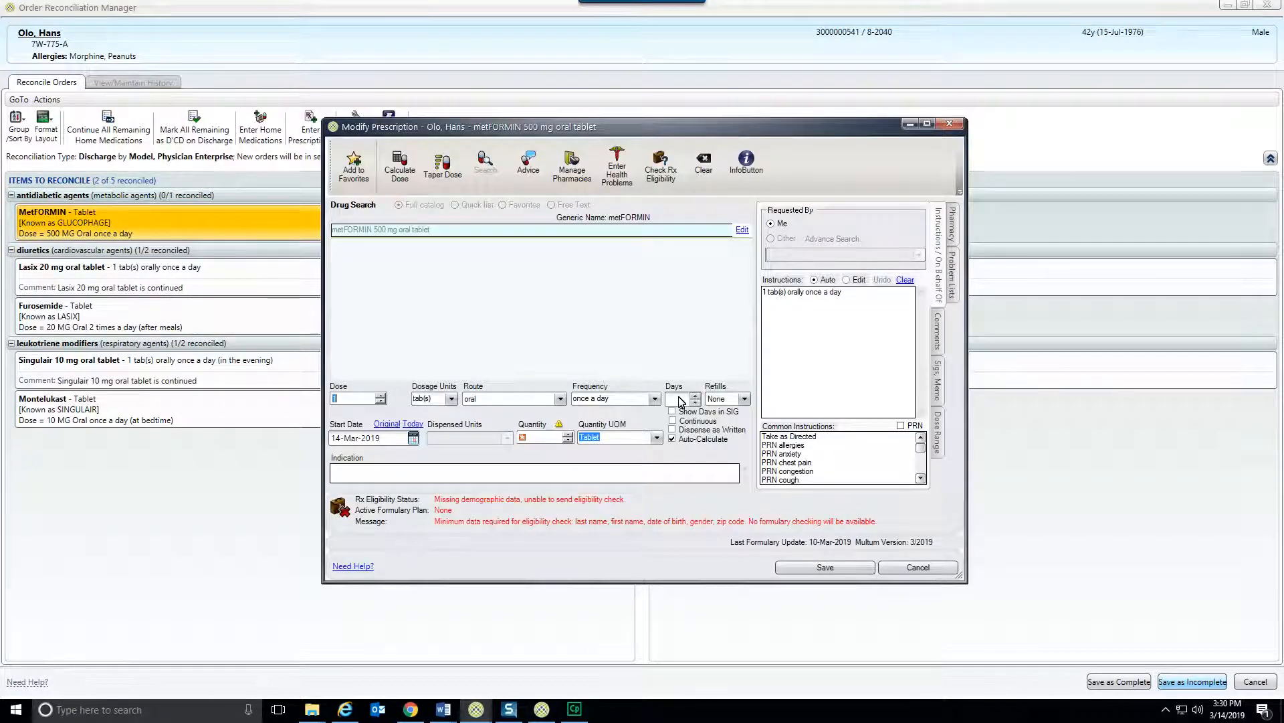
click(681, 400)
text(30)
click(745, 400)
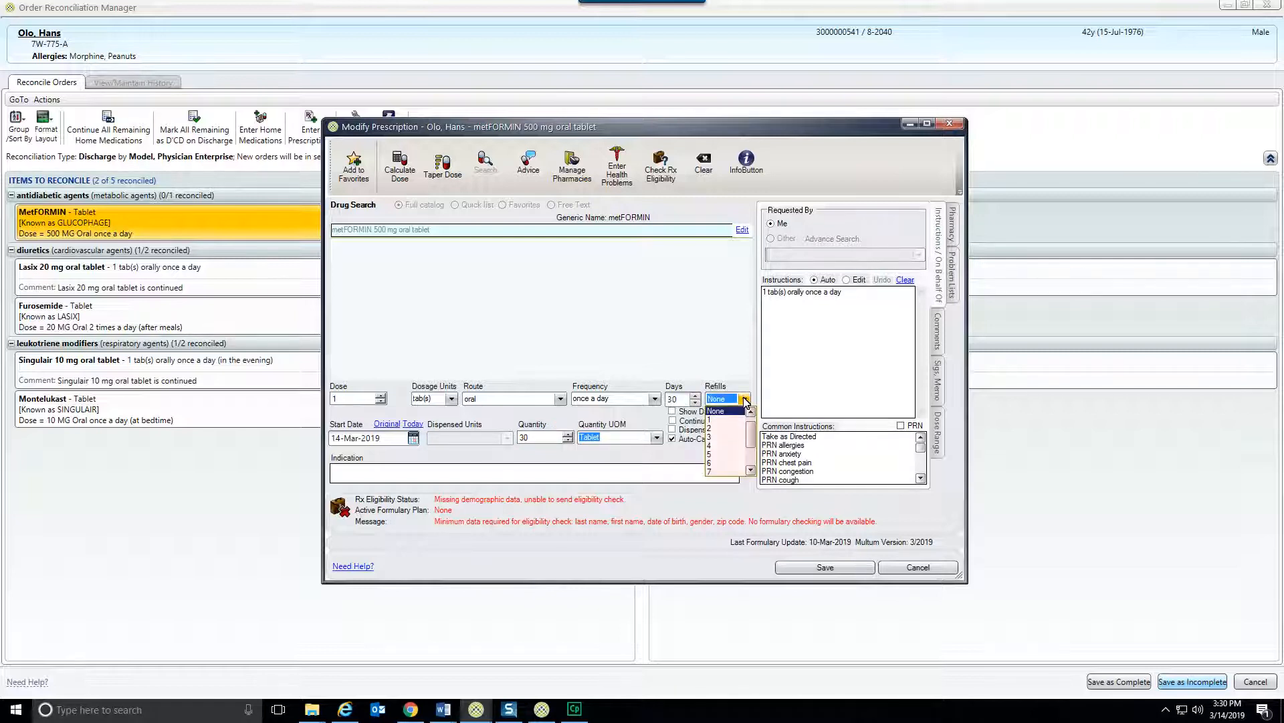
click(719, 434)
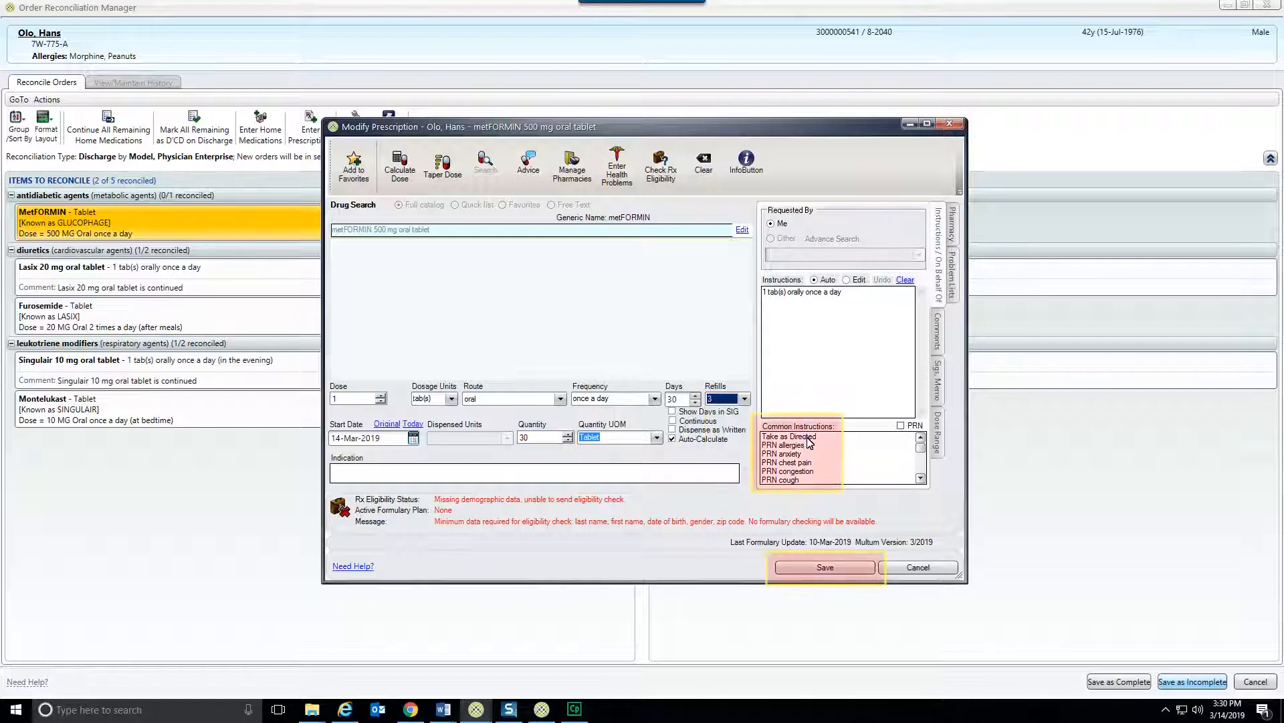
click(809, 439)
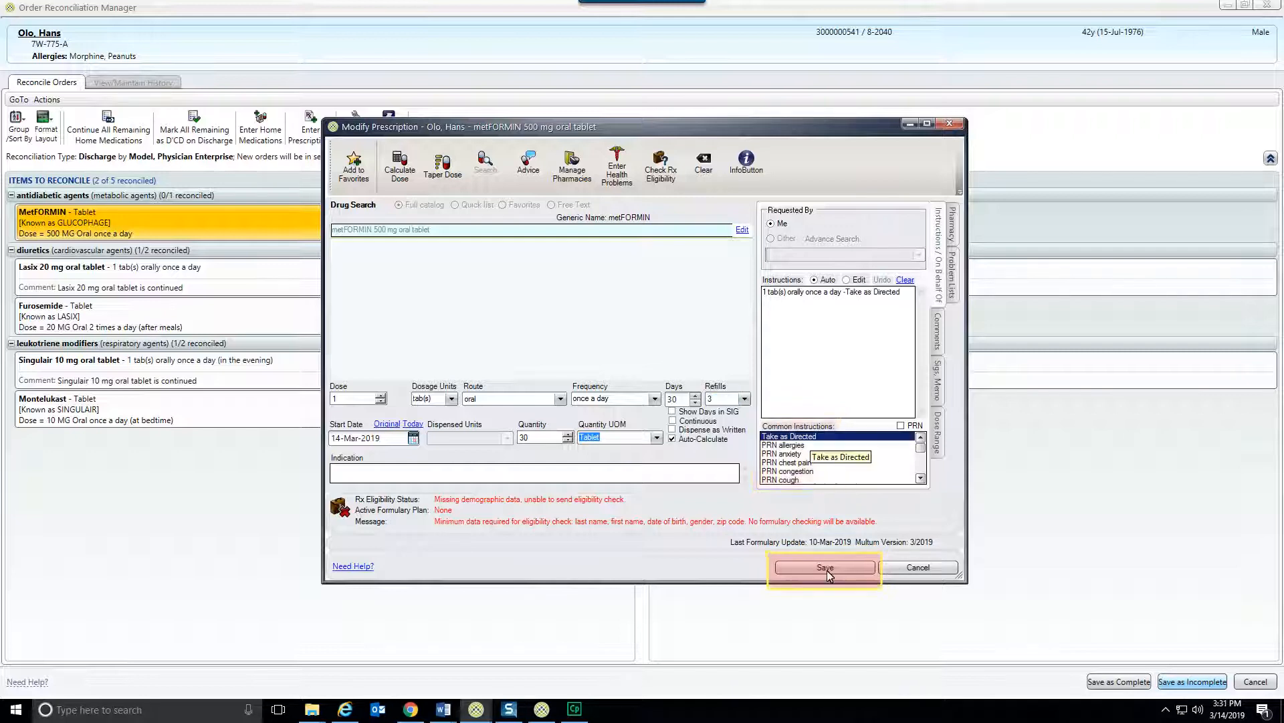
click(827, 568)
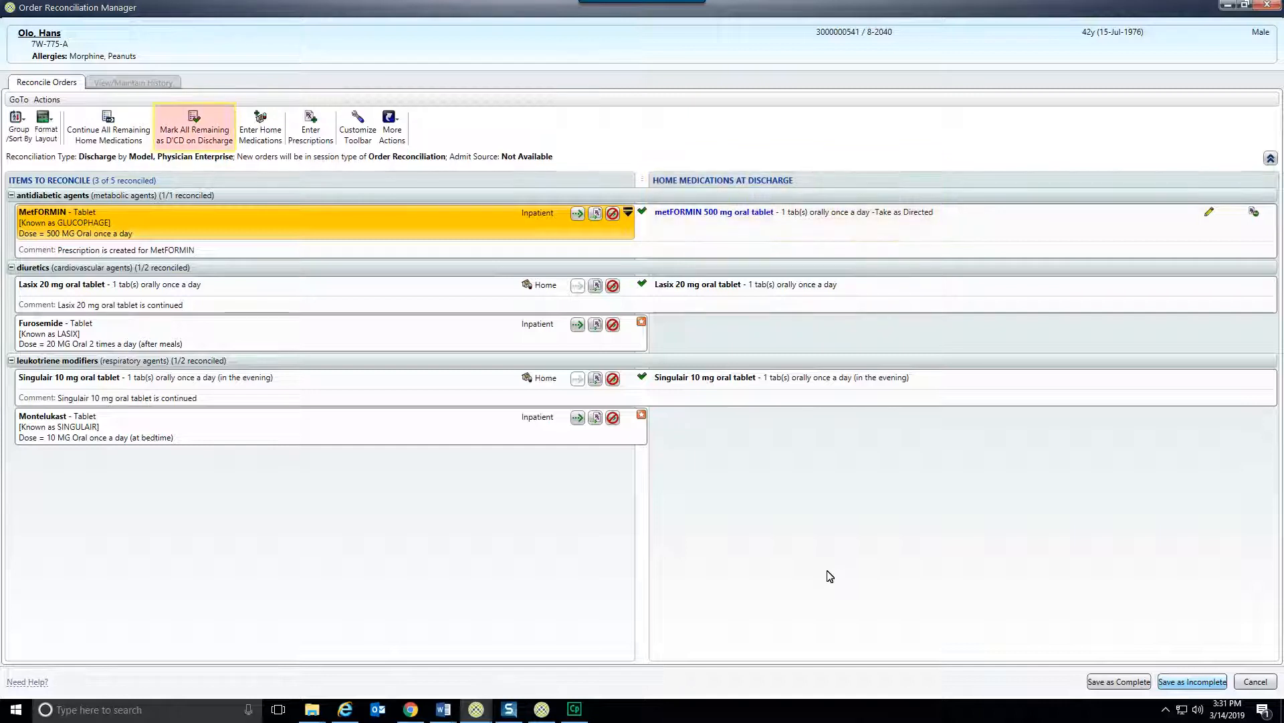
Mark all remaining orders as discontinued on discharge and save the reconciliation as complete.
click(193, 142)
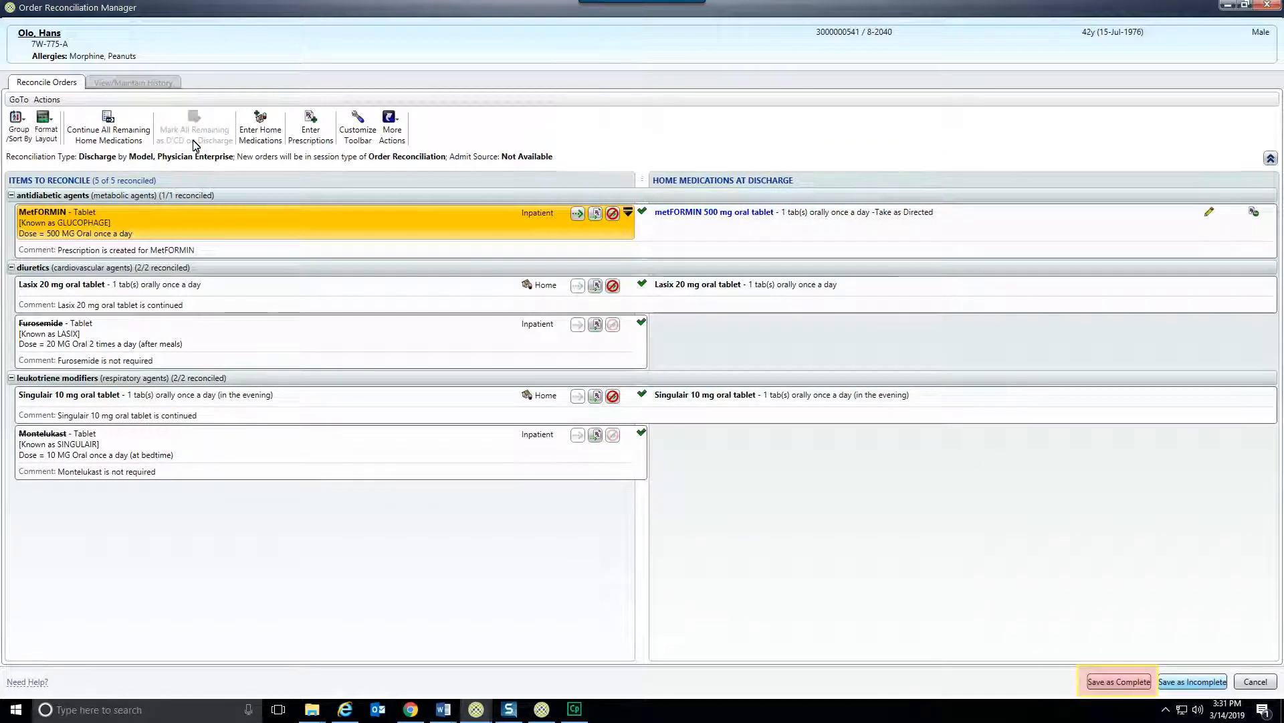
click(1135, 682)
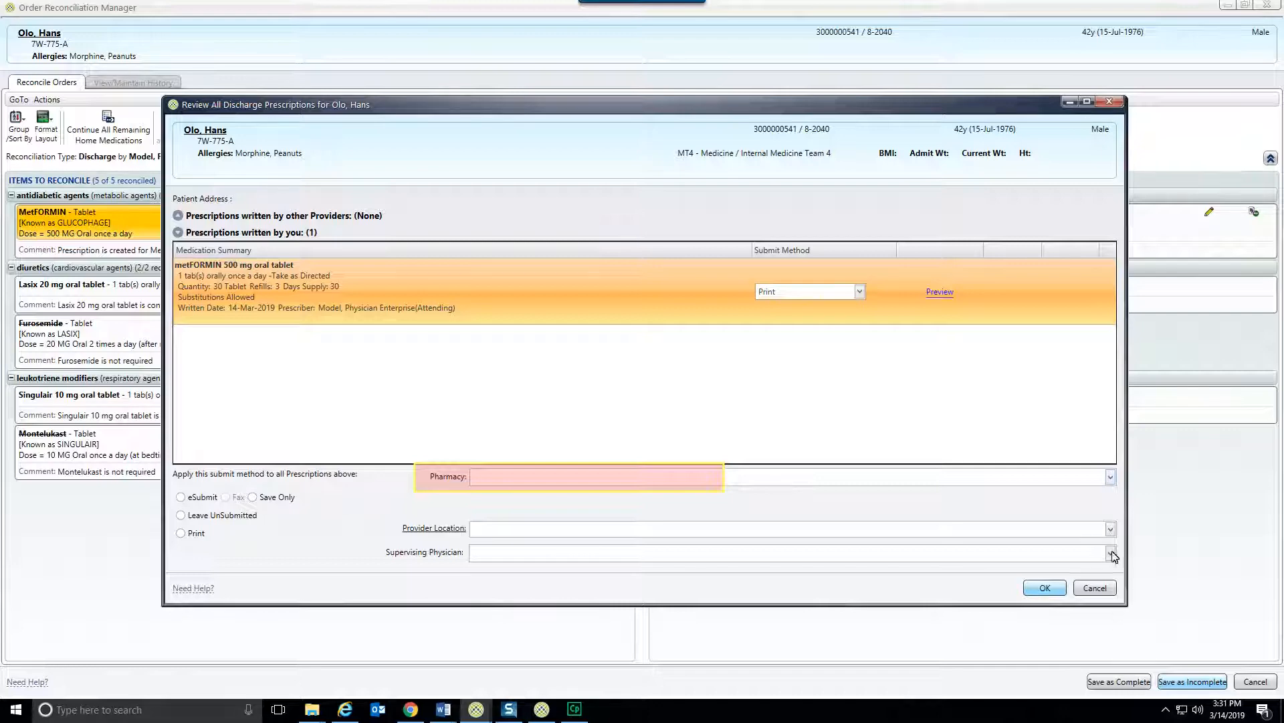
Search for Kroger pharmacies in Lexington, KY and assign KROGER MIDSOUTH 315 as the pharmacy for the discharge prescription.
click(1110, 477)
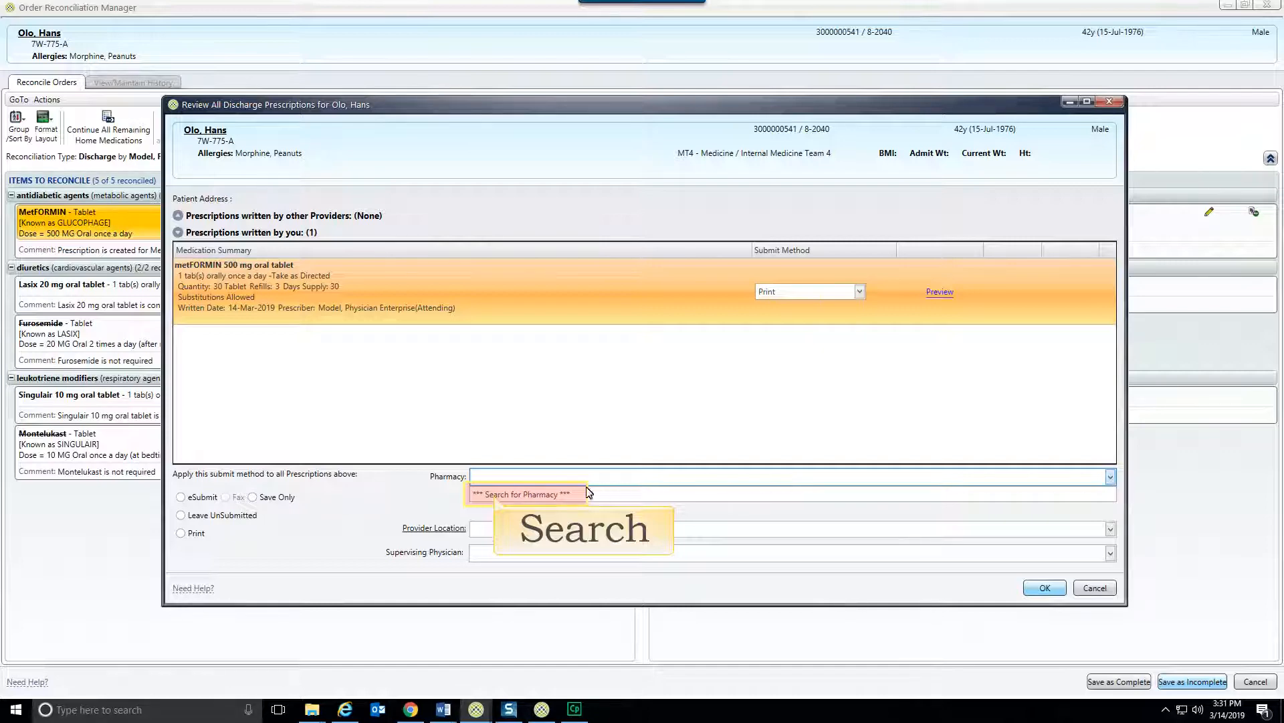
click(566, 495)
text(Kroger)
key(Tab)
text(Le)
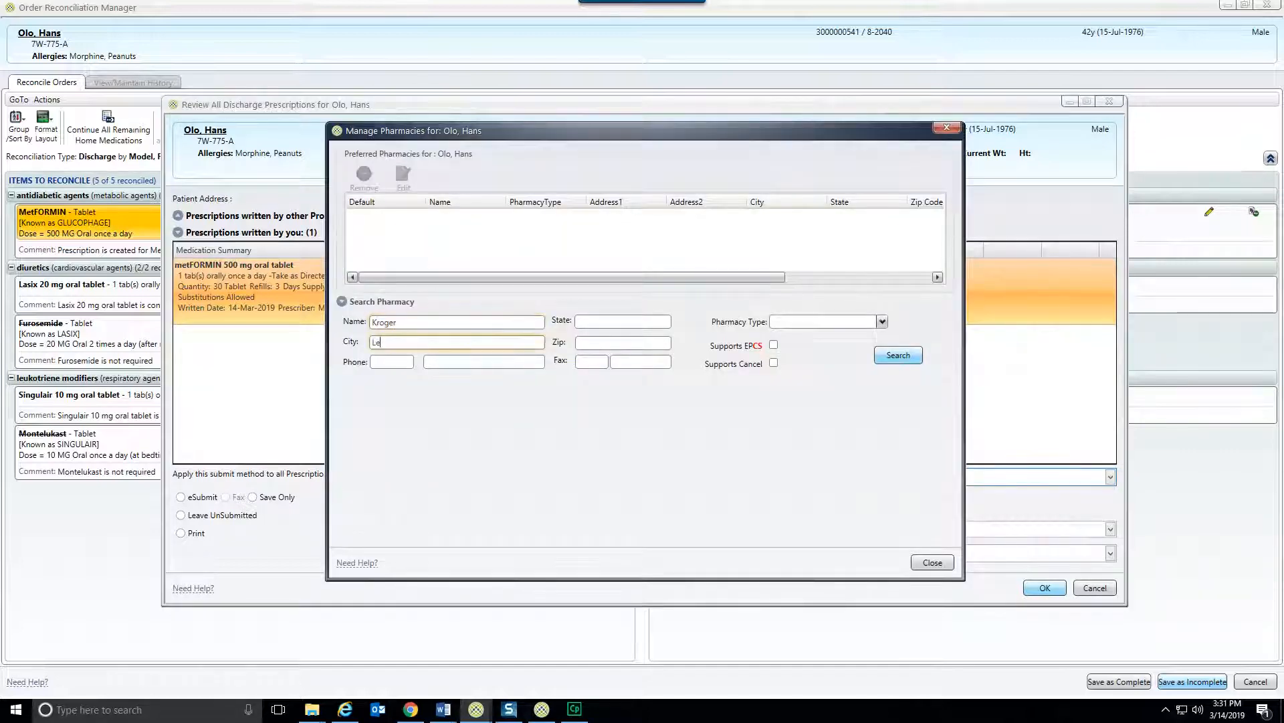
text(xington)
key(Tab)
text(KY)
key(Return)
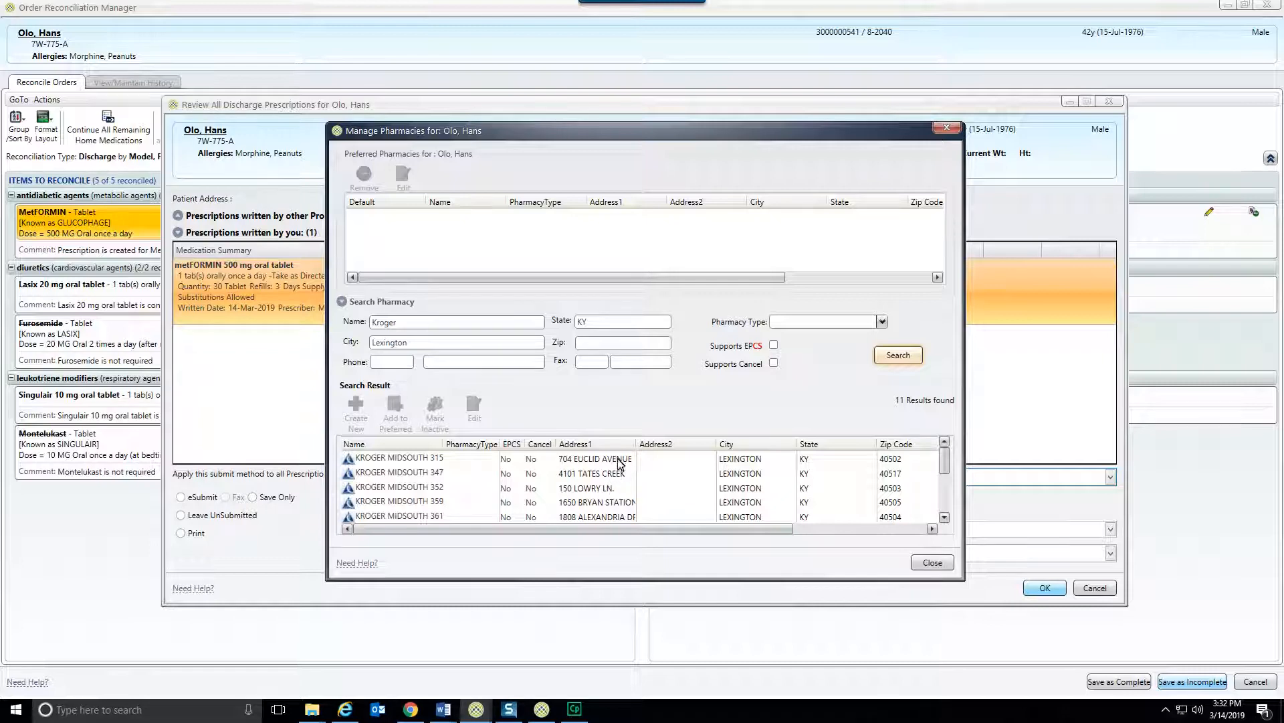
double_click(618, 460)
click(933, 564)
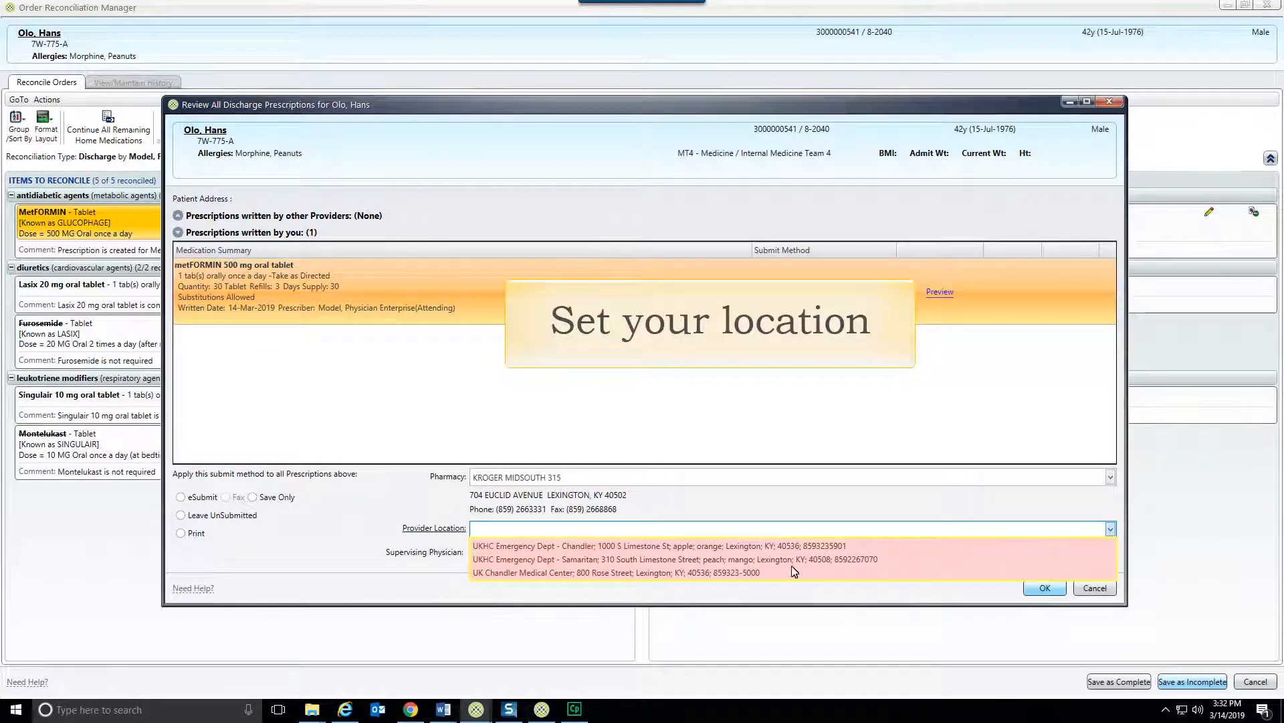
Set the provider location to UK Chandler Medical Center, choose the supervising physician, and submit the prescription with the account password.
click(773, 573)
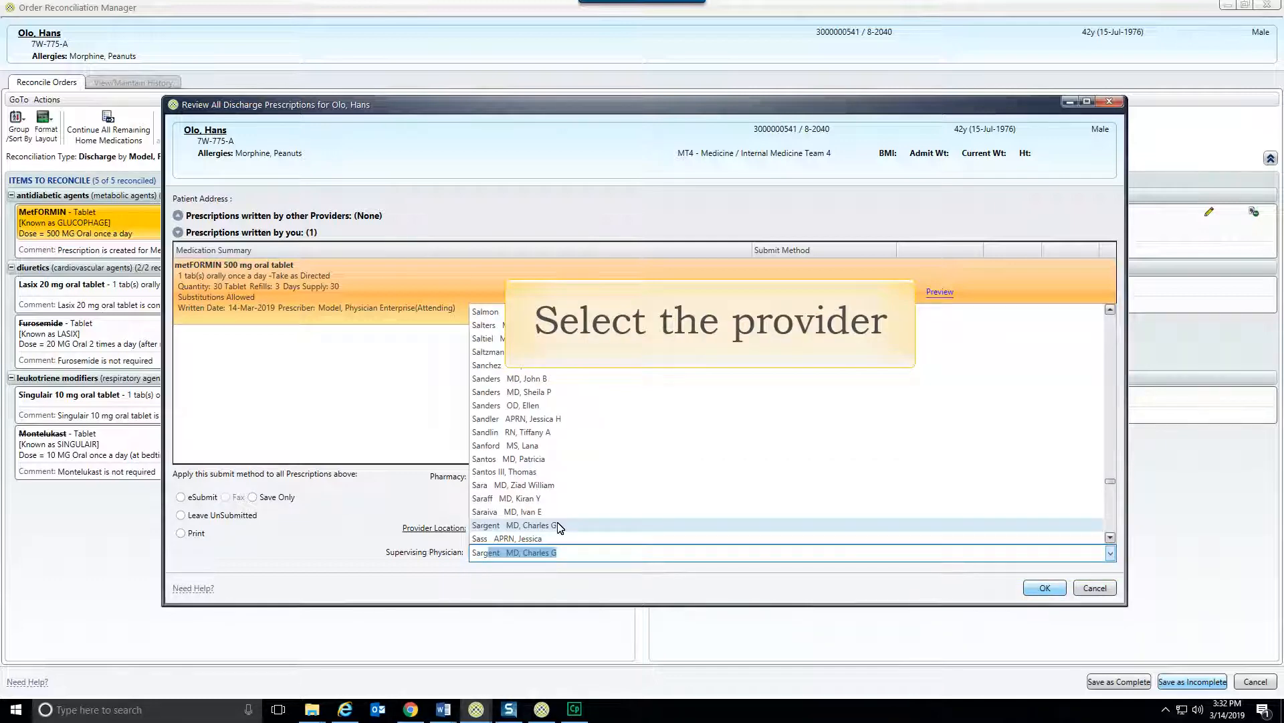
click(559, 526)
click(1049, 588)
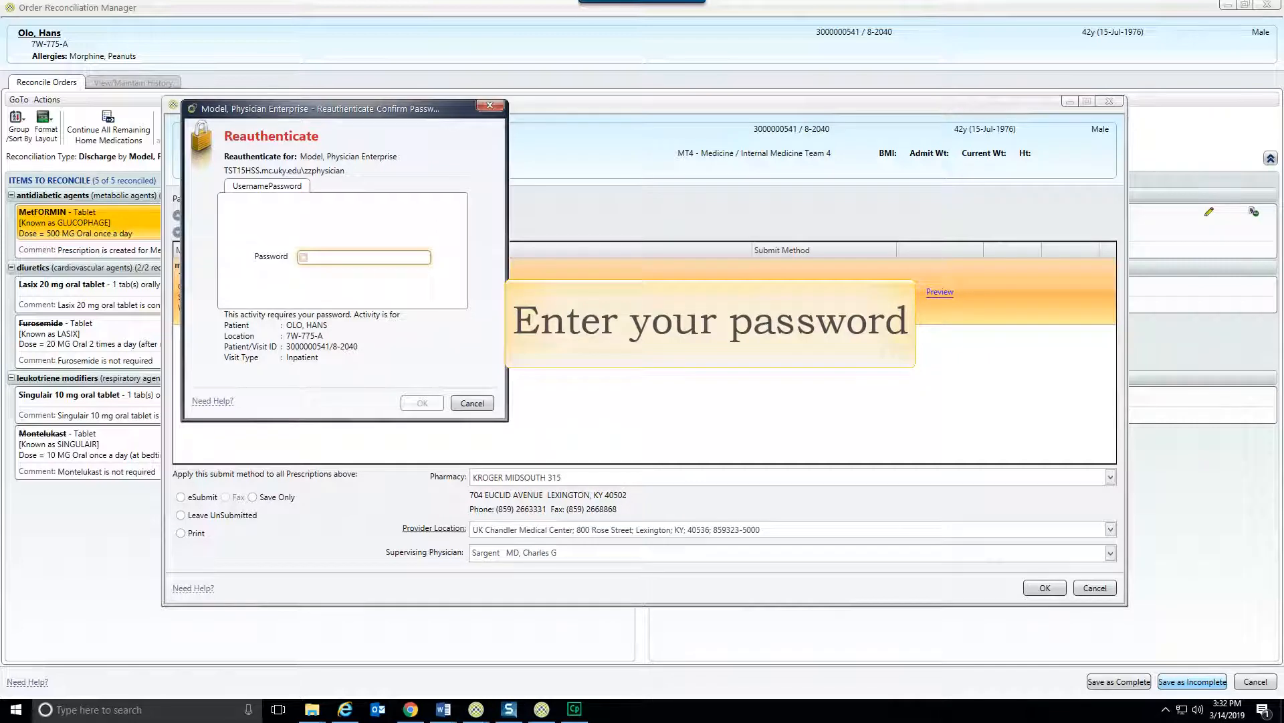
text(********)
click(422, 403)
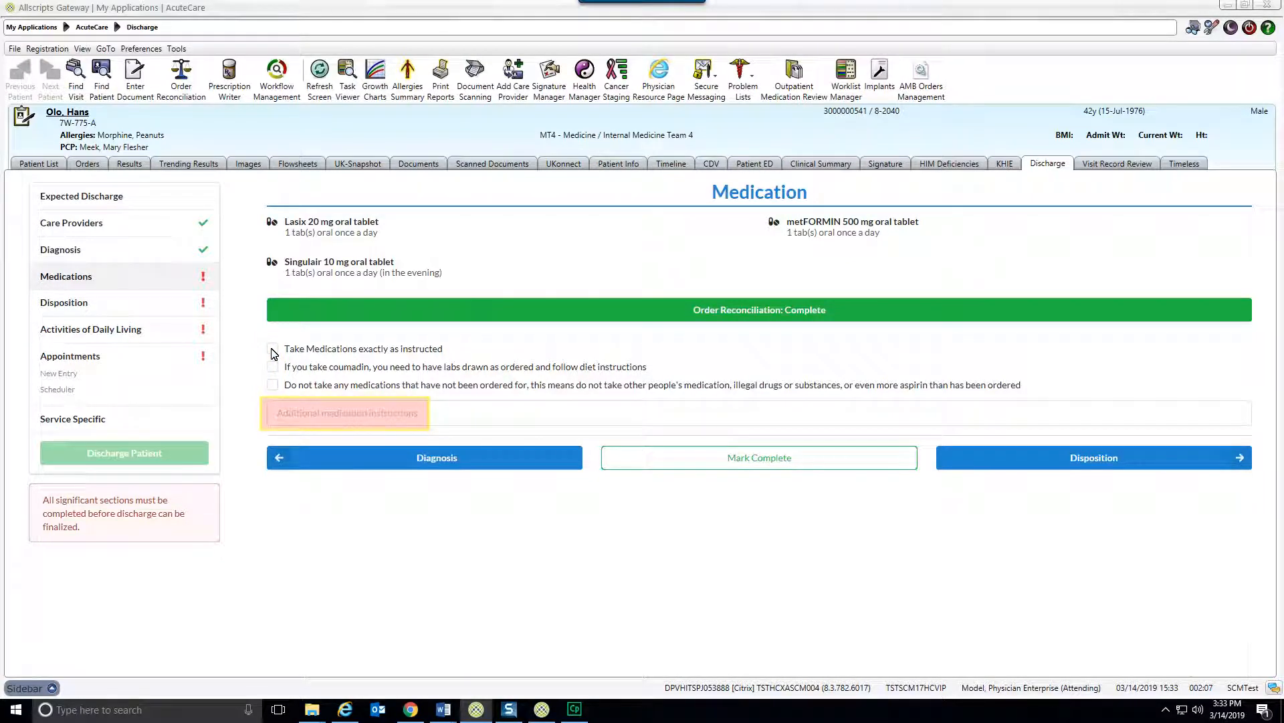
Select the instructions to take medications exactly as instructed and not take unordered medications, and mark the Medications section complete.
click(273, 349)
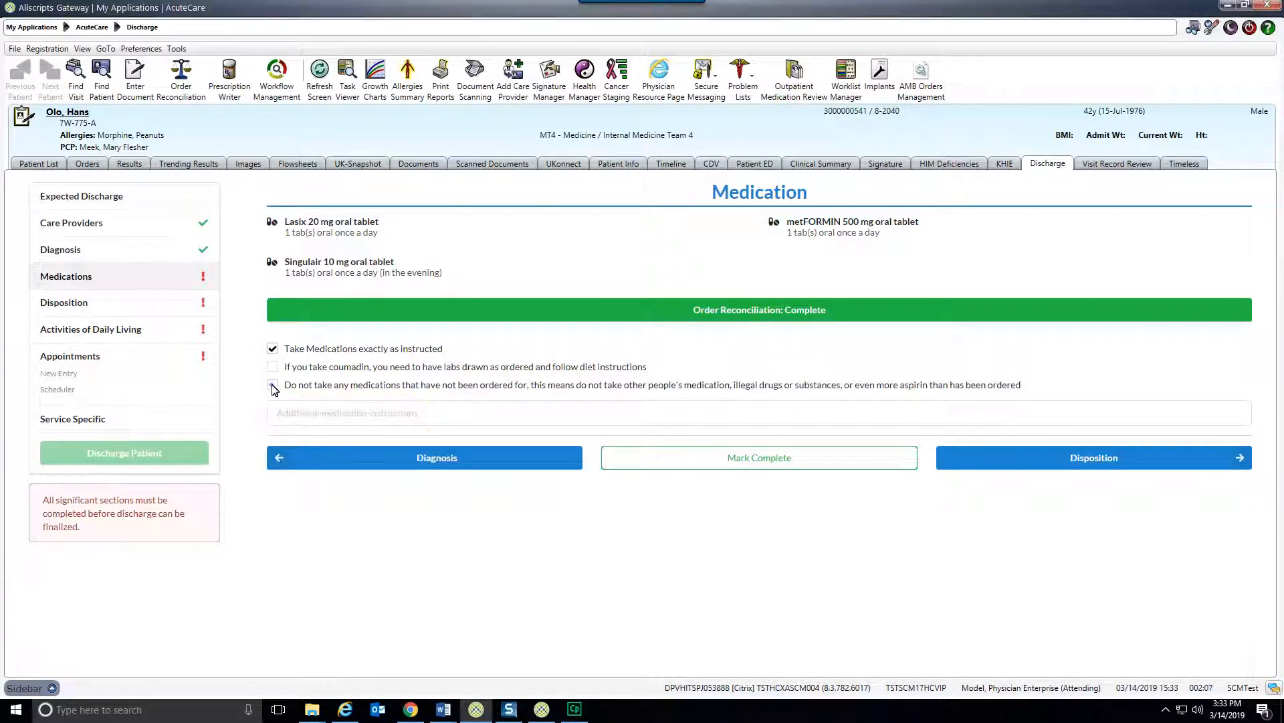
click(273, 385)
click(793, 459)
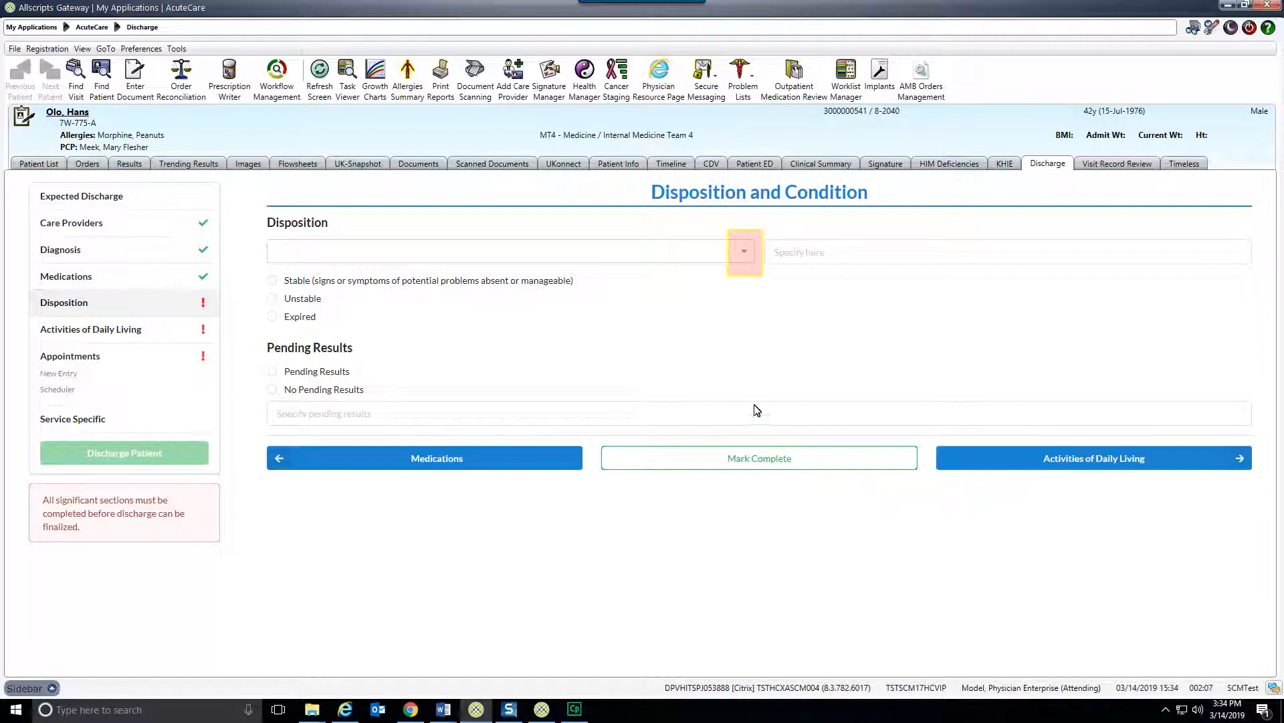
Set the disposition to Home with Home Health and the patient's condition to Stable.
click(744, 251)
click(361, 299)
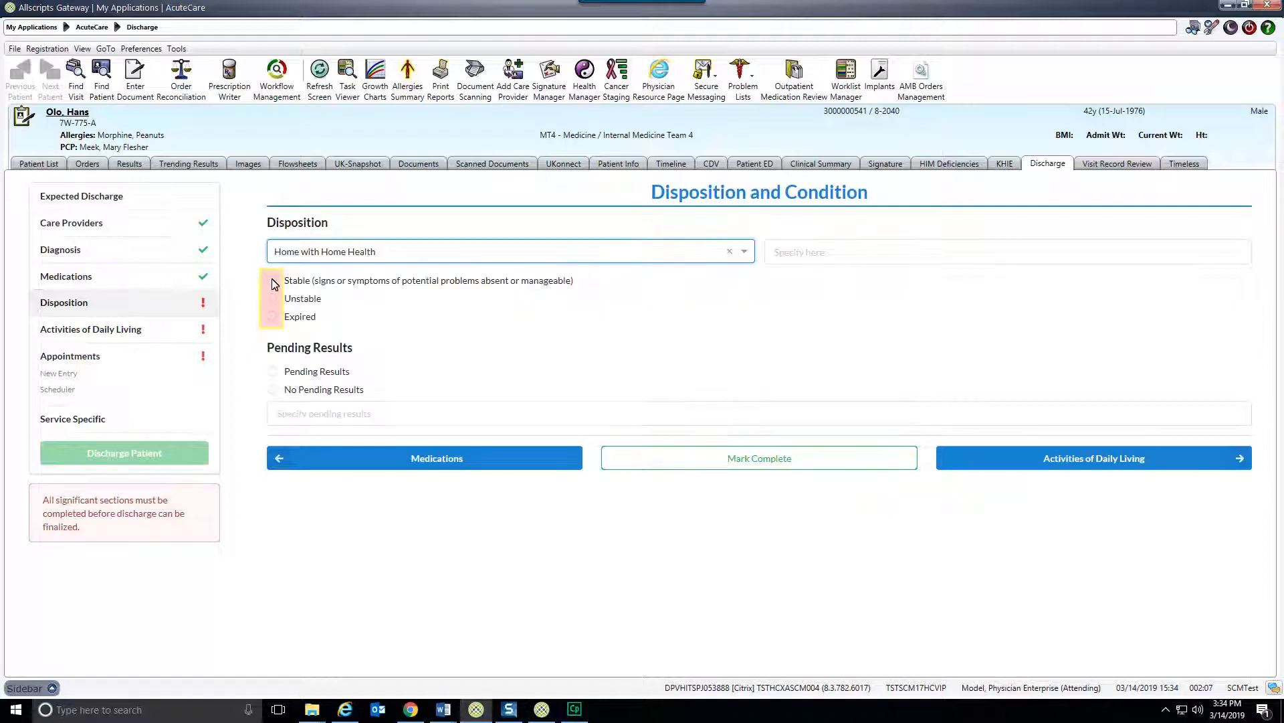
click(273, 281)
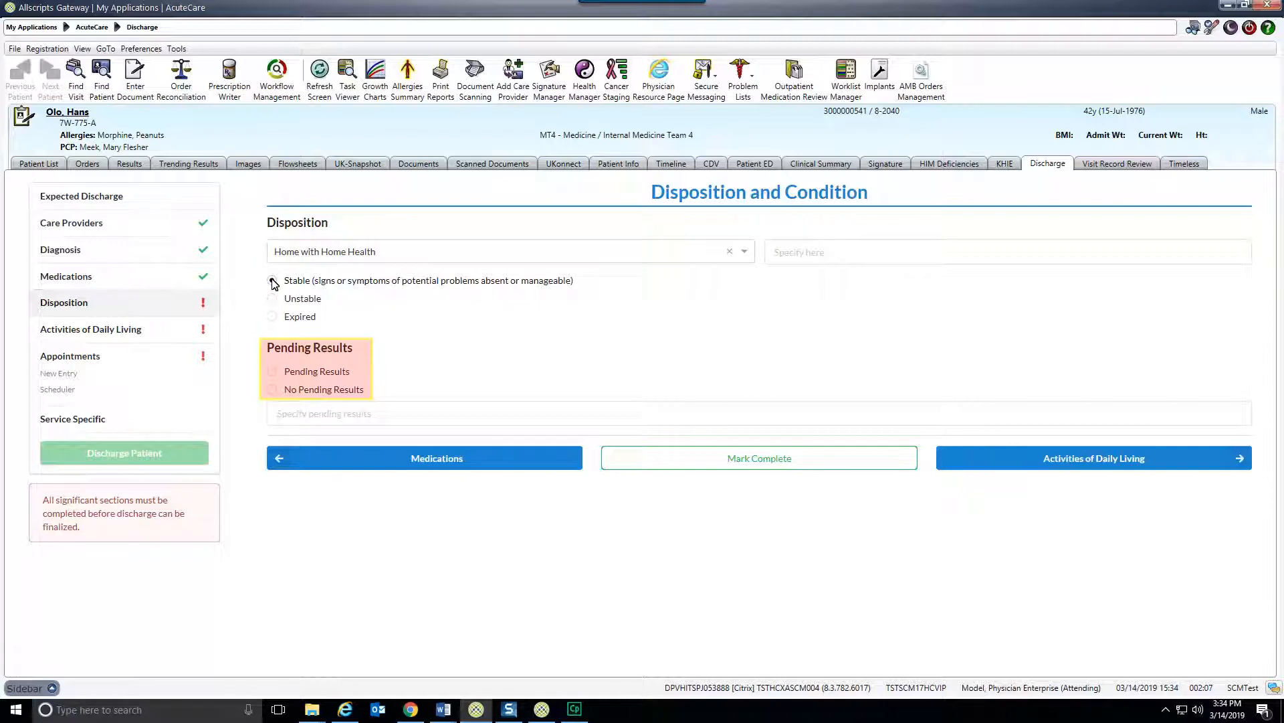
Record "chest x-ray" as a pending result and mark the Disposition section complete.
click(273, 372)
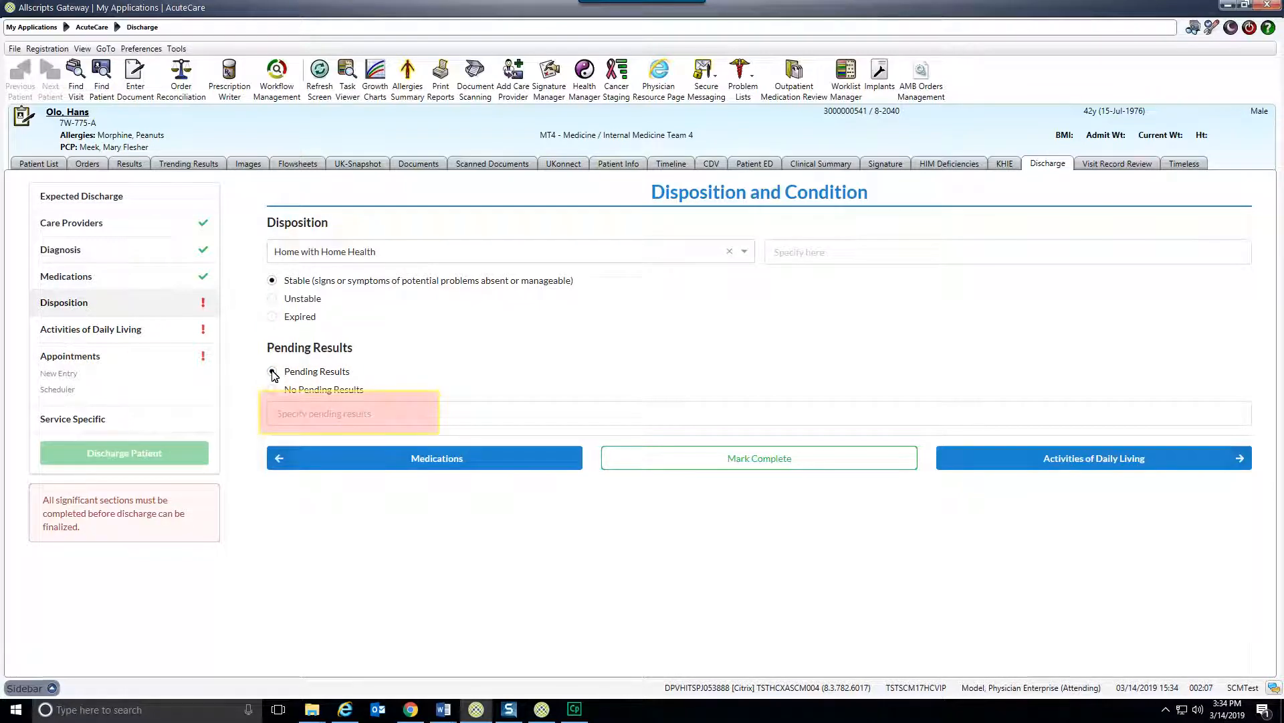
click(390, 413)
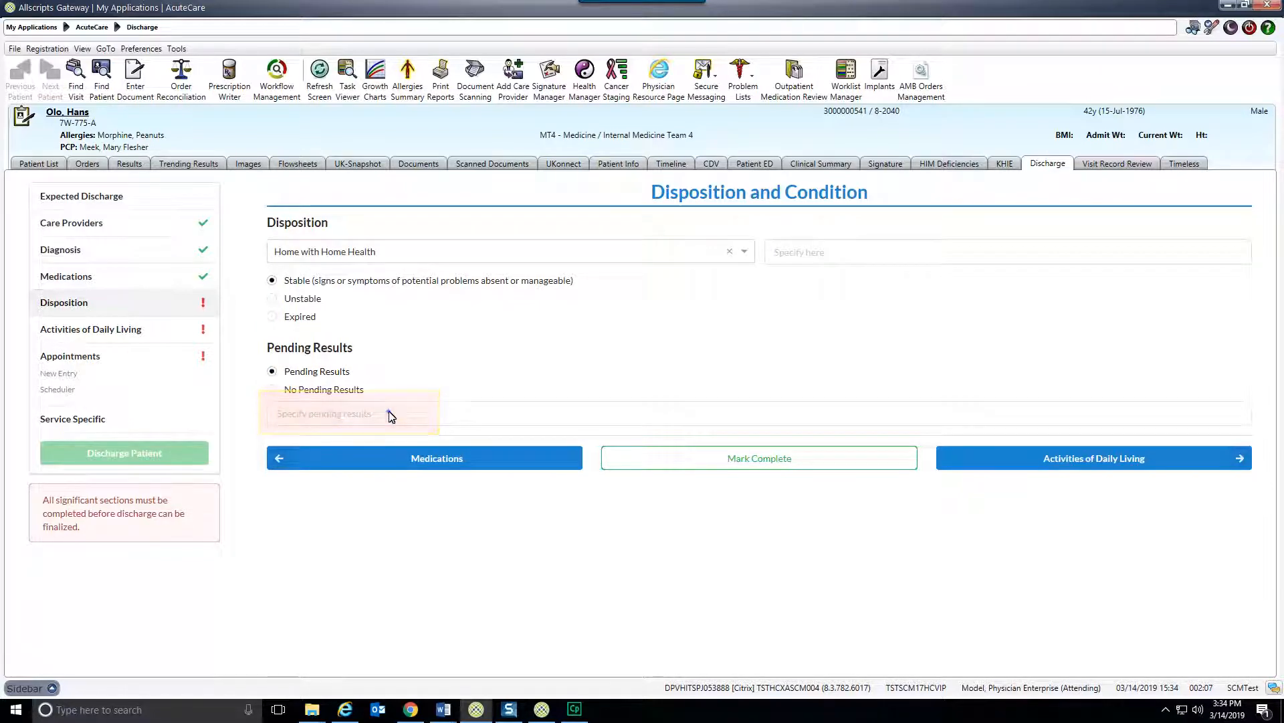
text(chest x-ray)
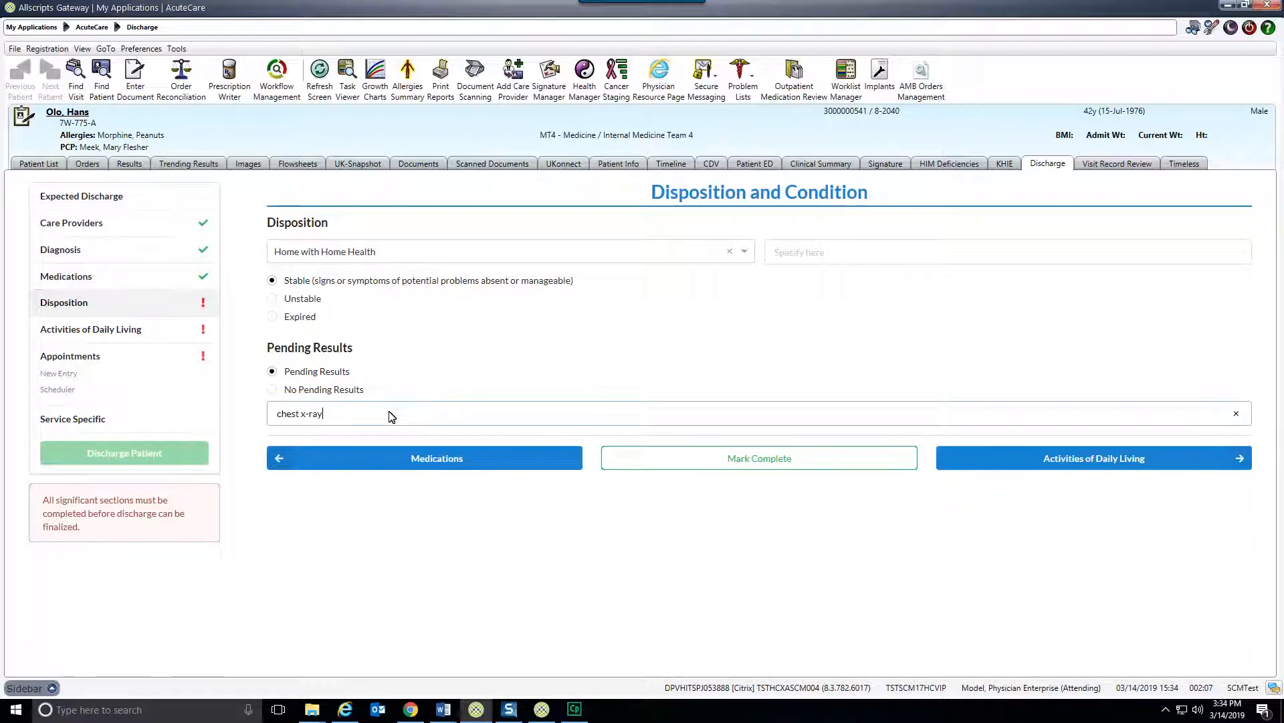
click(765, 460)
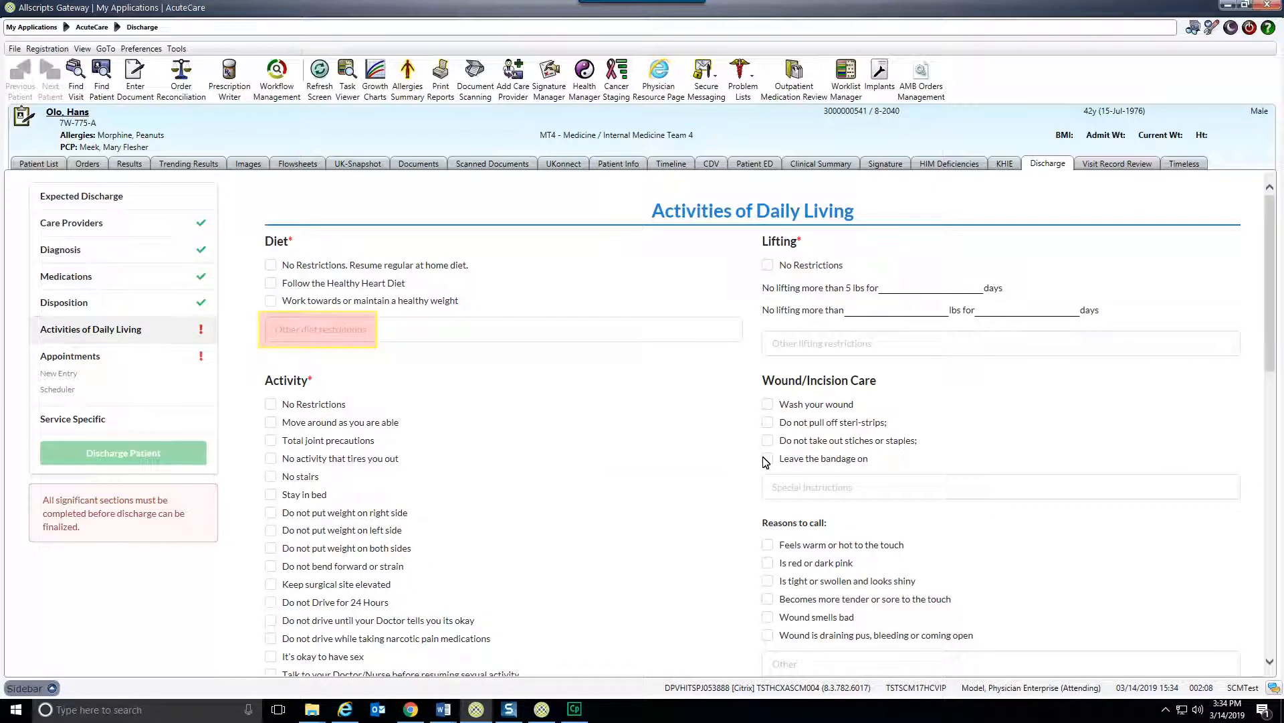
Specify the Healthy Heart Diet, no lifting over 5 lbs for 30 days, and no activity that tires the patient out.
click(270, 283)
click(903, 290)
text(30)
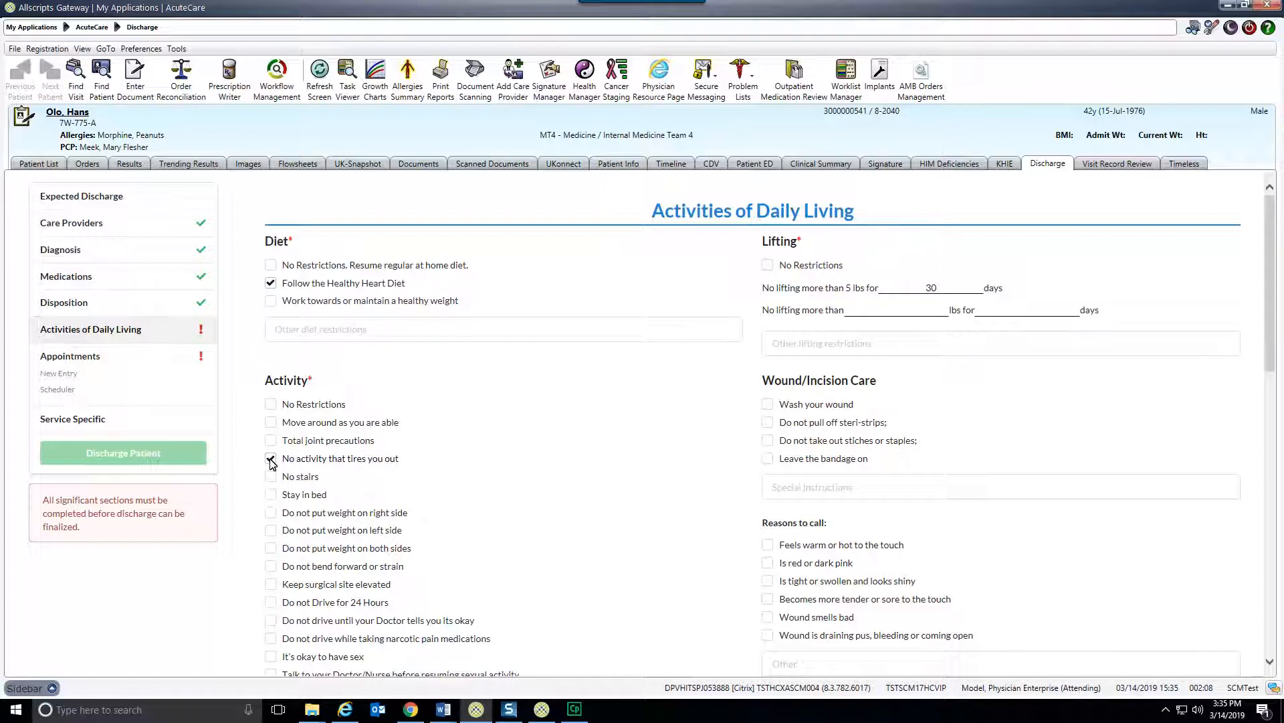
Instruct the patient to call for a temperature above 101 F or "chest pain", and mark Activities of Daily Living complete.
click(876, 533)
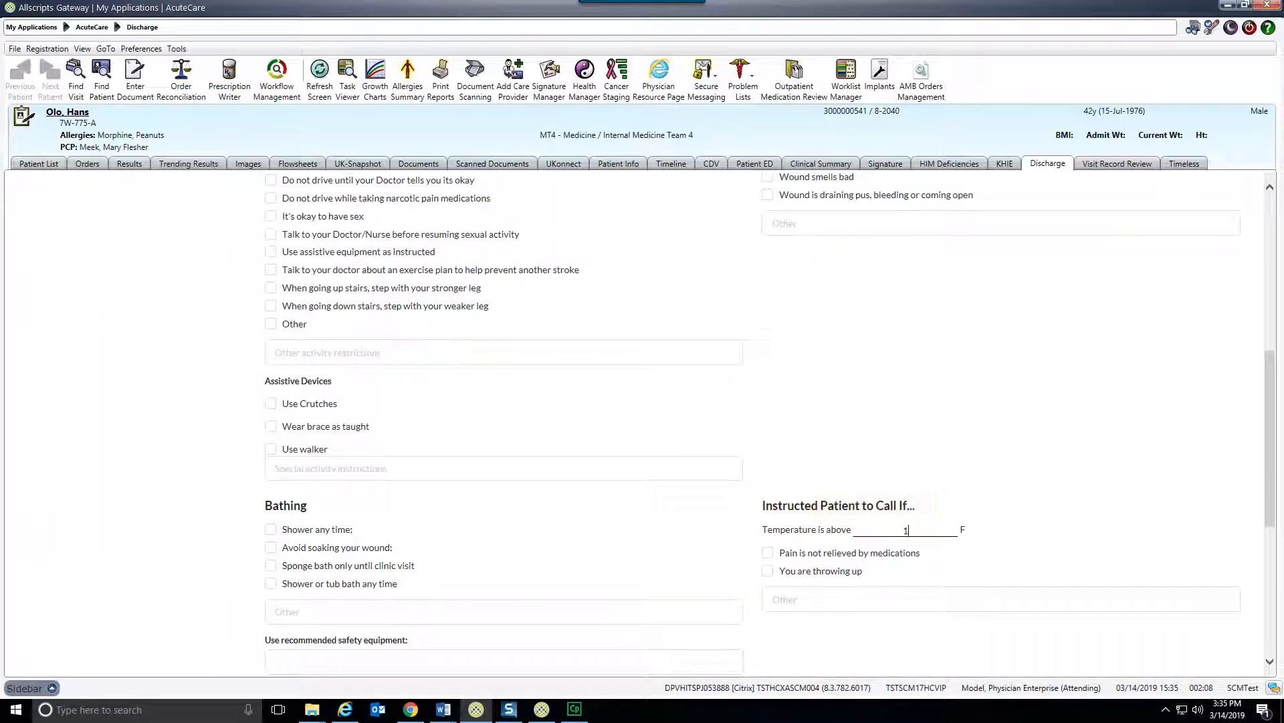
text(101)
click(829, 602)
text(chest pain)
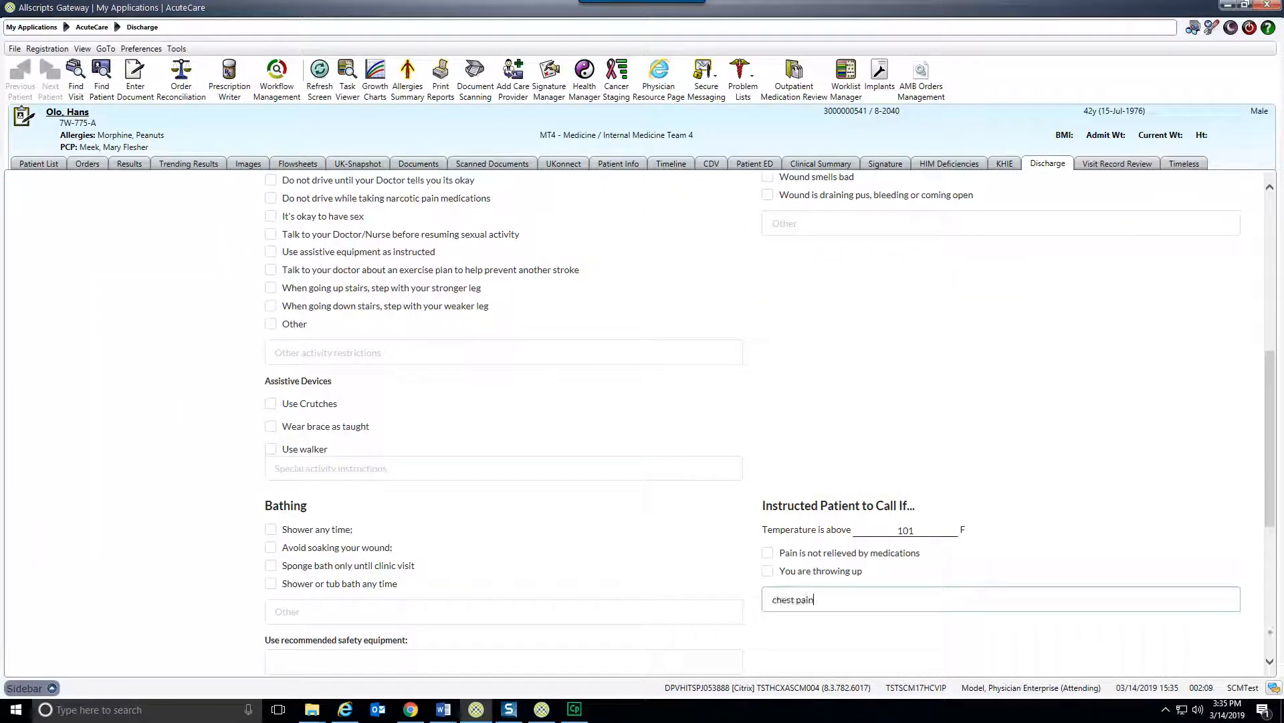
scroll(1273, 638, down, 5)
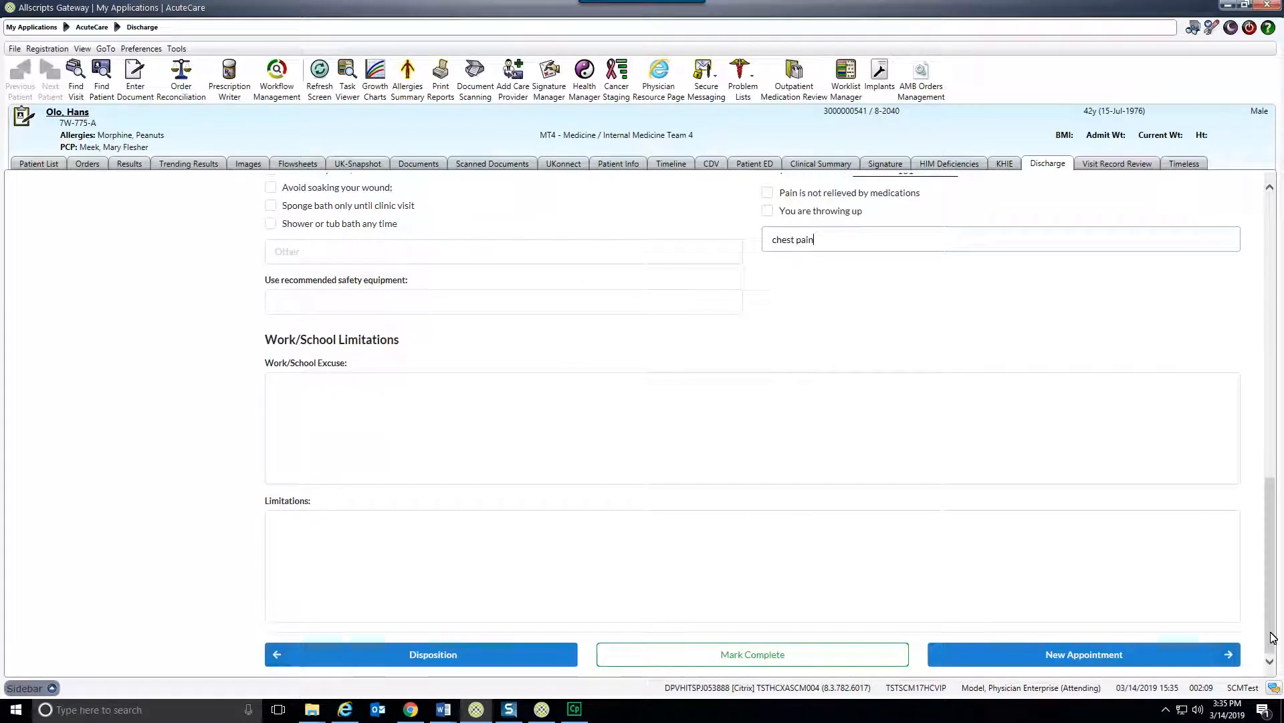
click(757, 660)
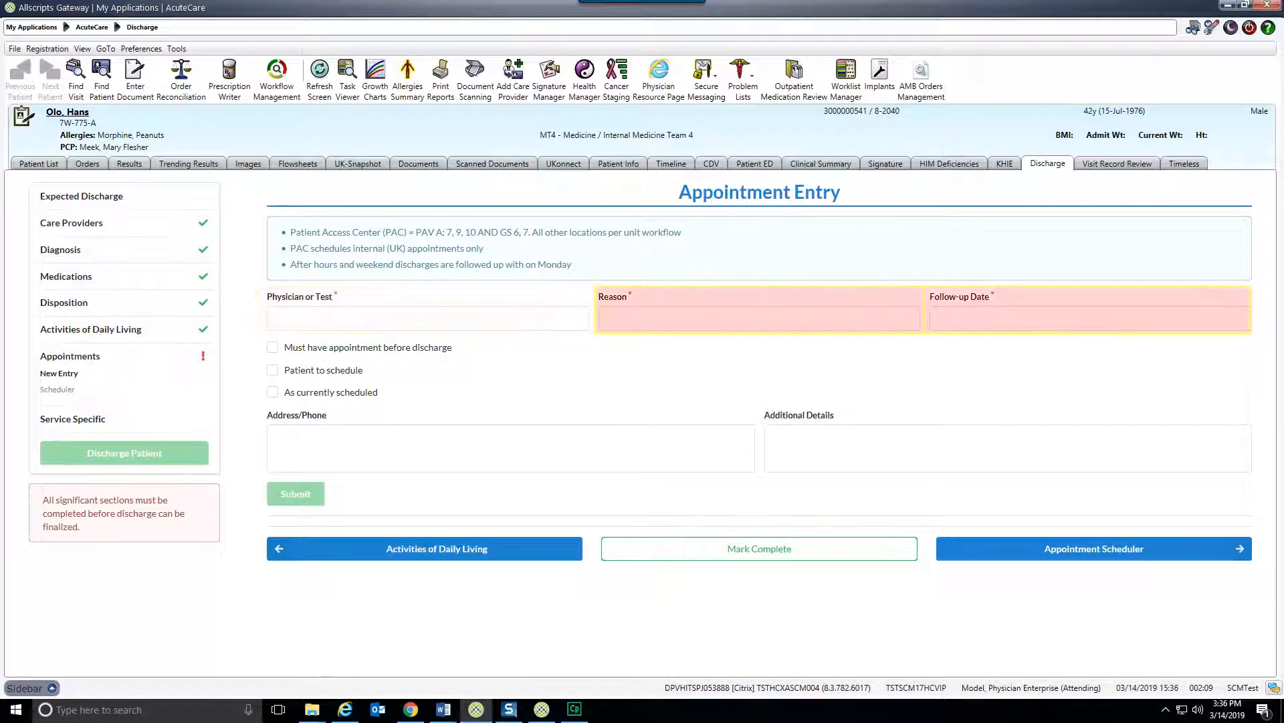
Enter a PCP appointment for "follow up" in "30 days", required before discharge, and mark the Appointments section complete.
click(674, 321)
text(follow up)
key(Tab)
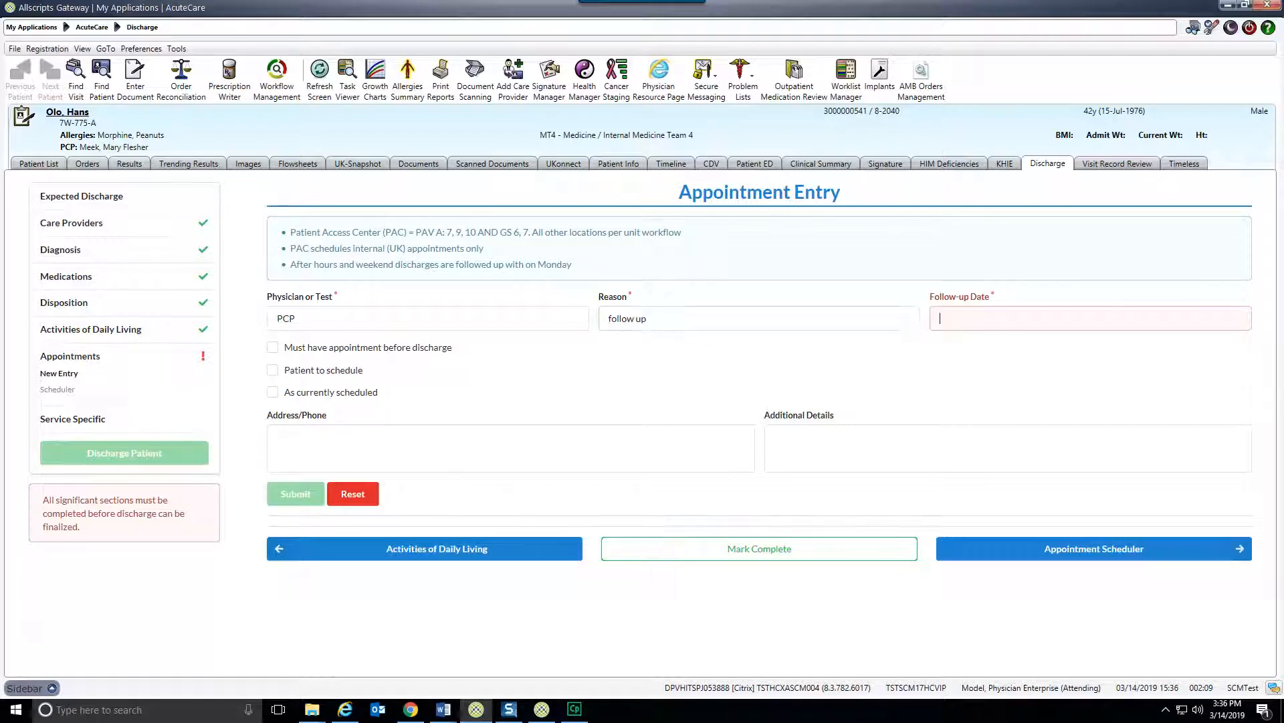
text(30 days)
click(273, 348)
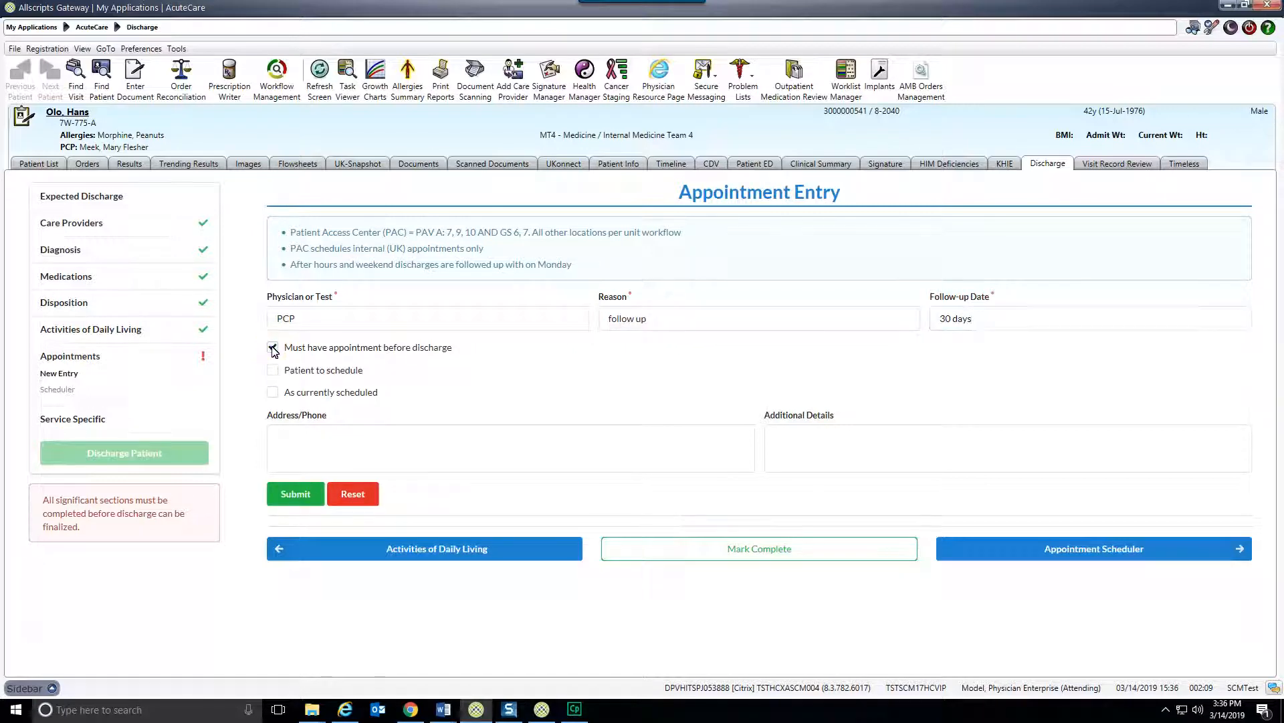
click(760, 550)
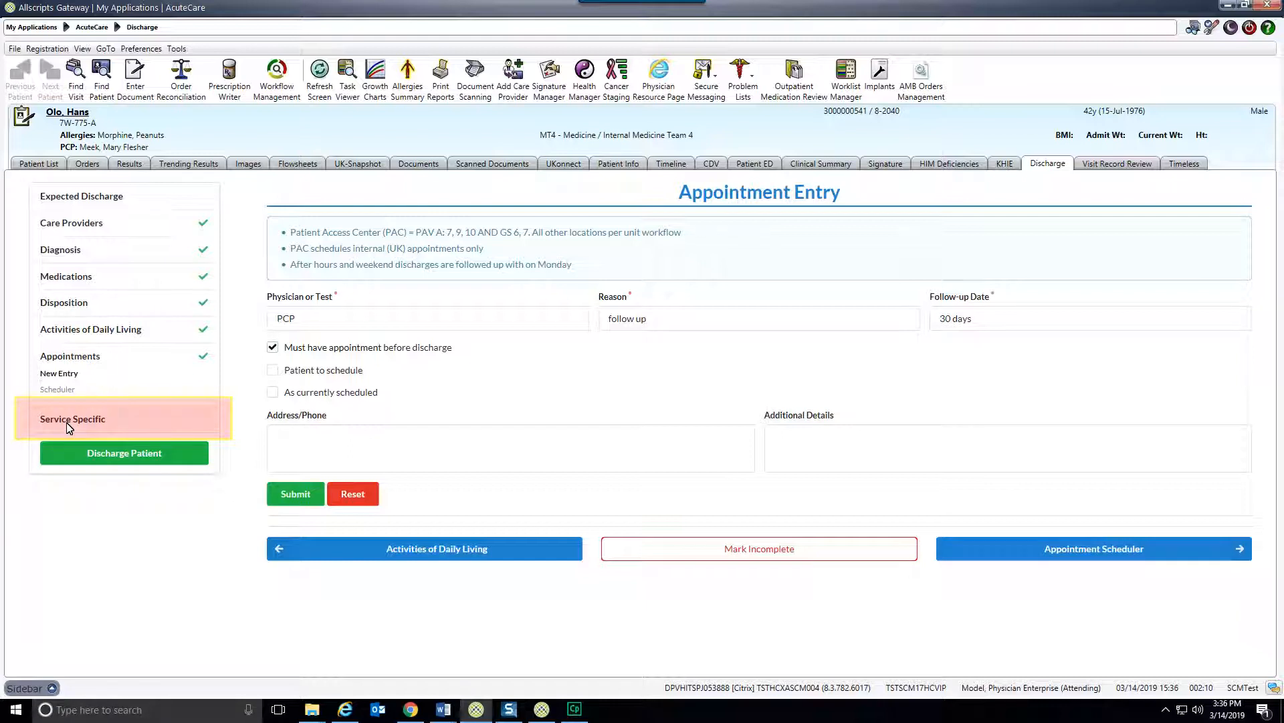
View the Service Specific documentation and start discharging the patient.
click(69, 425)
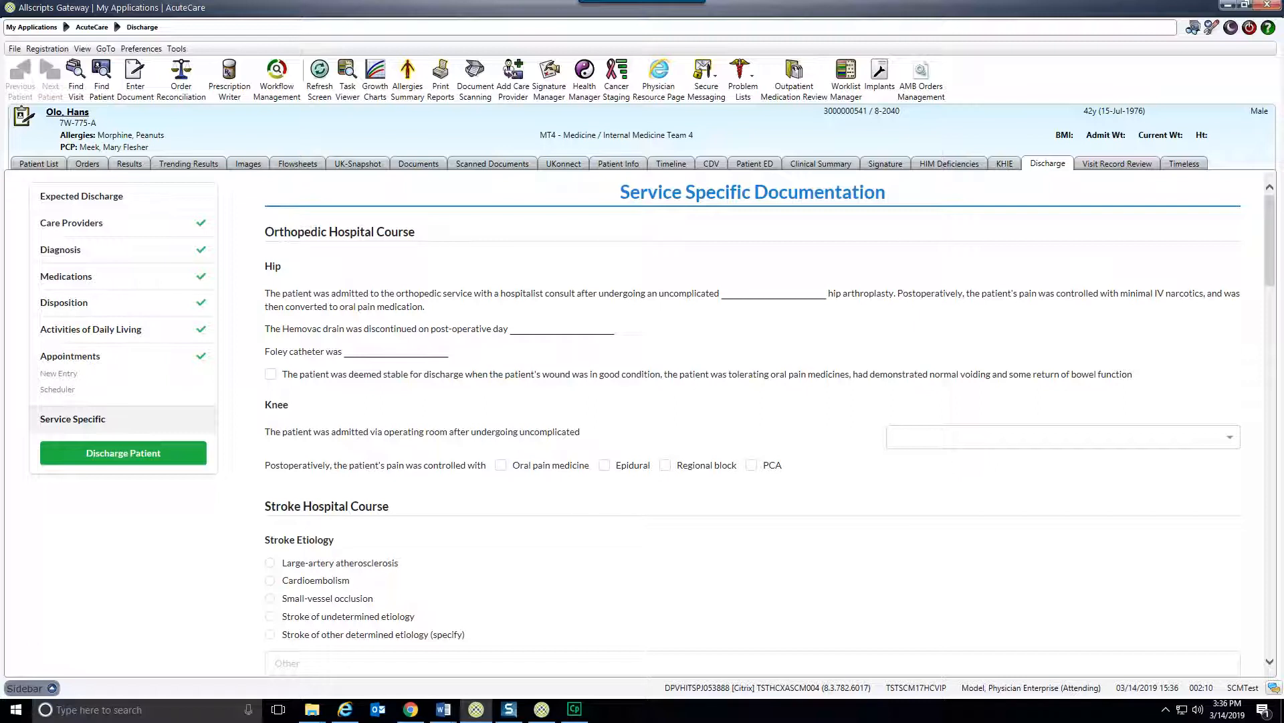
click(106, 455)
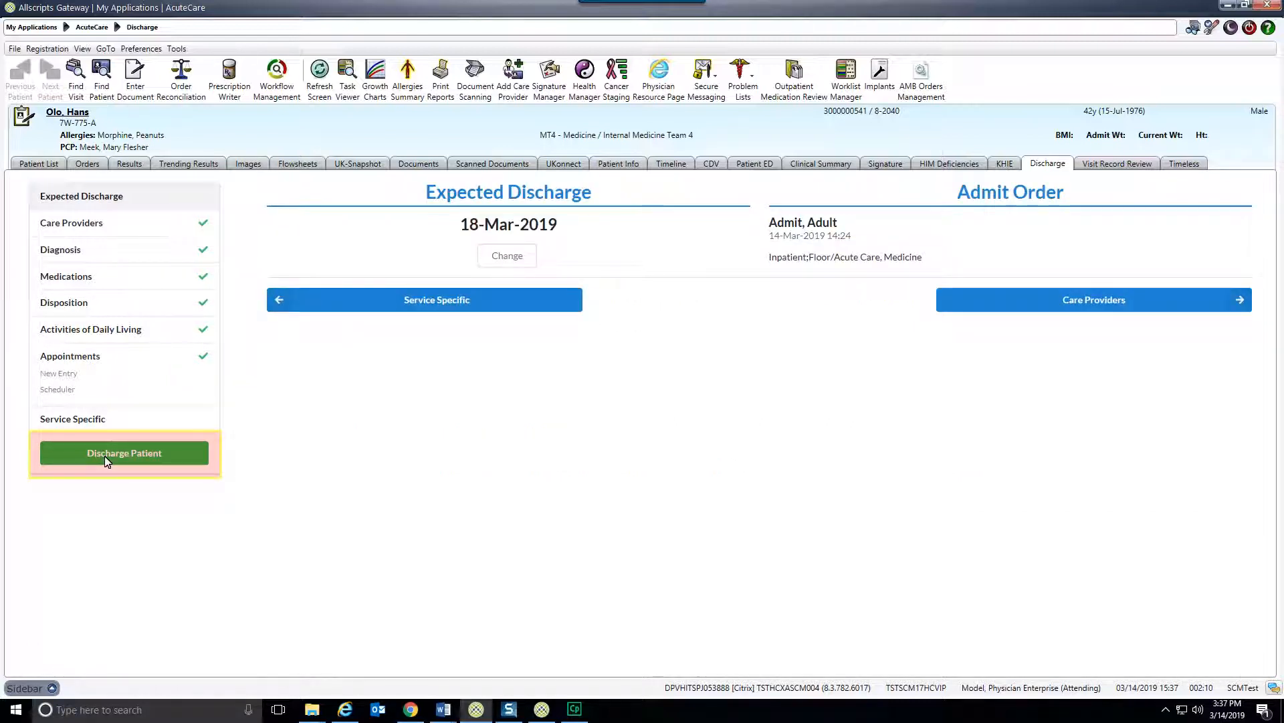
click(104, 455)
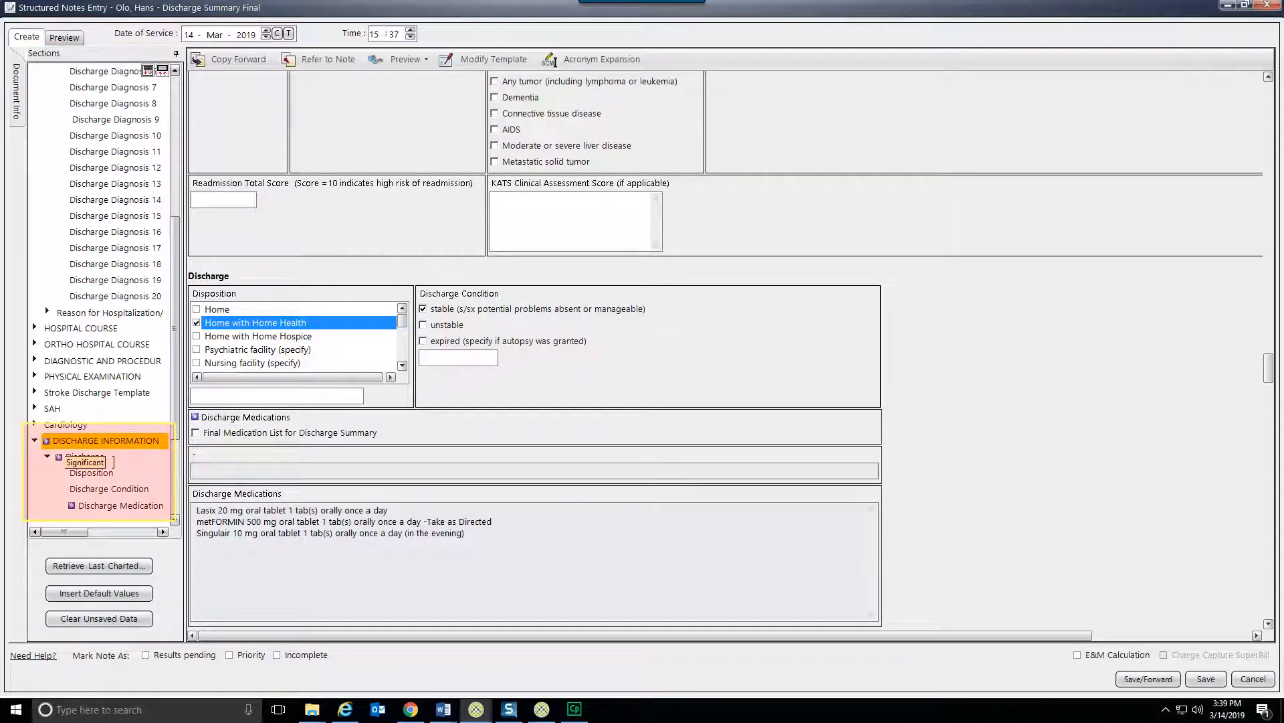
Include the Final Medication List in the discharge summary's medications section, save the note and proceed to the discharge order.
click(106, 441)
click(115, 505)
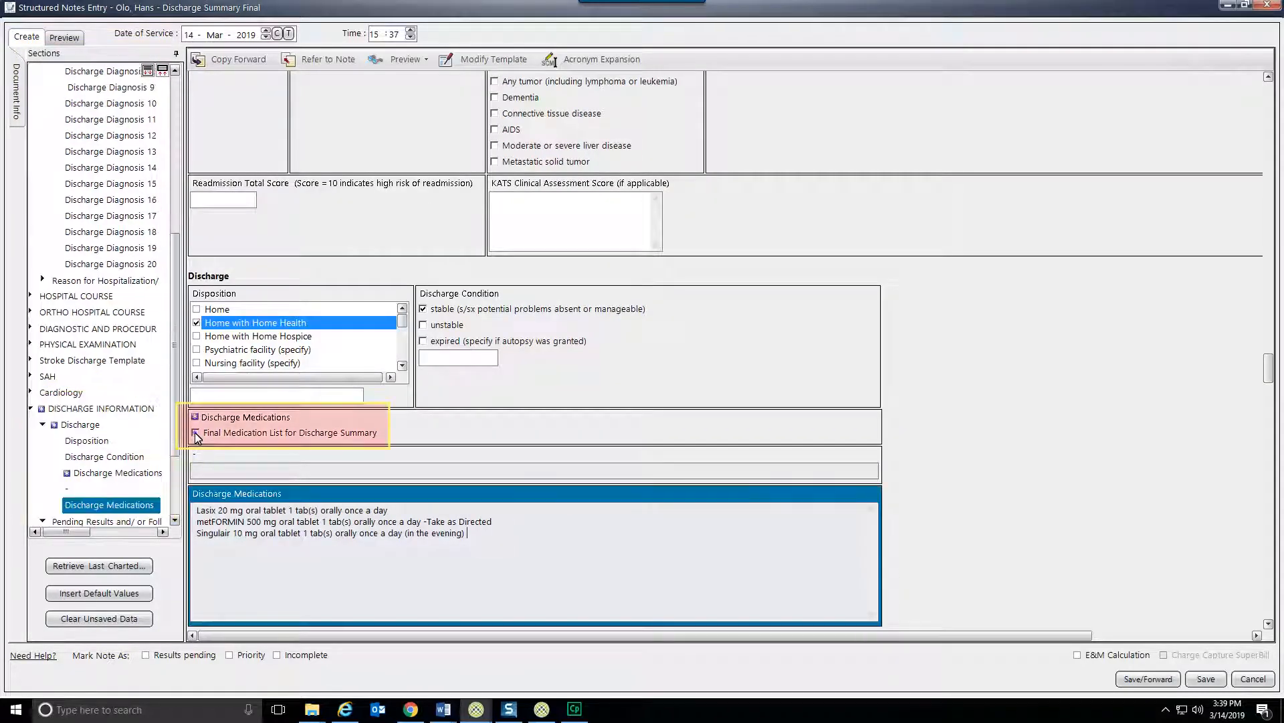
click(195, 433)
click(1206, 680)
click(554, 397)
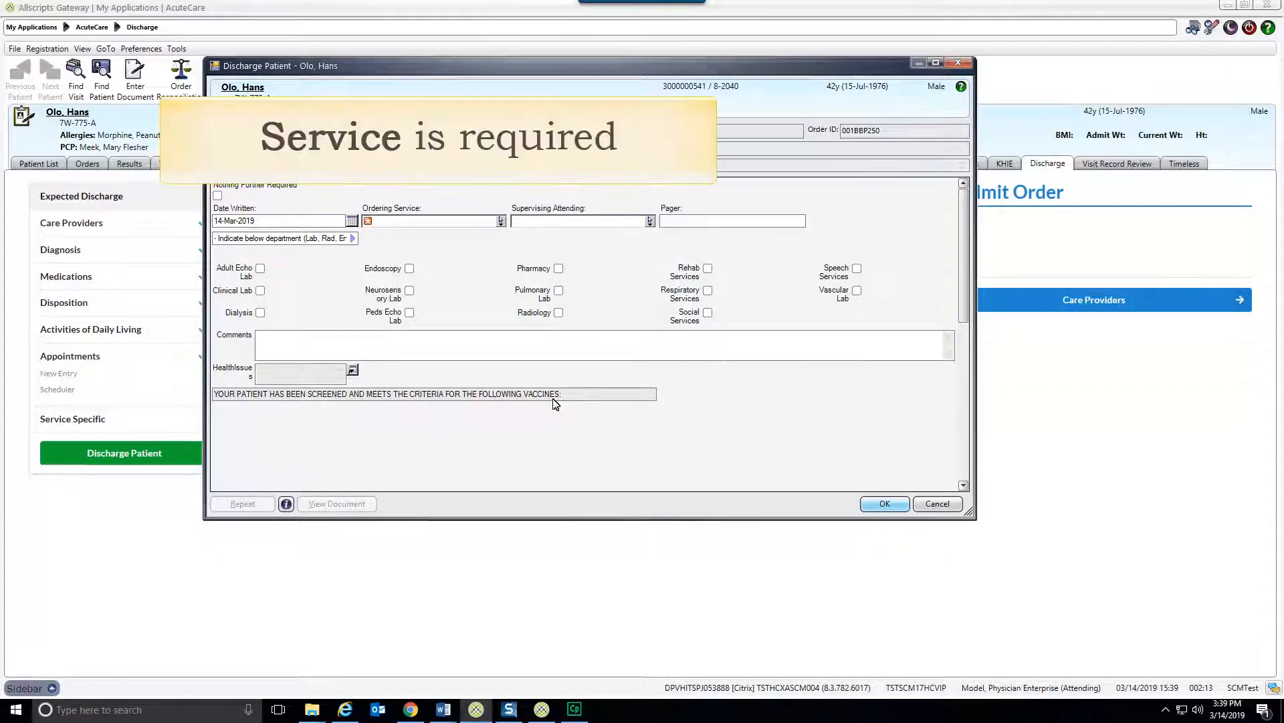
Set the discharge order's ordering service to "MT4 - Medicine / Internal Medicine Team 4" and choose the supervising attending.
click(443, 220)
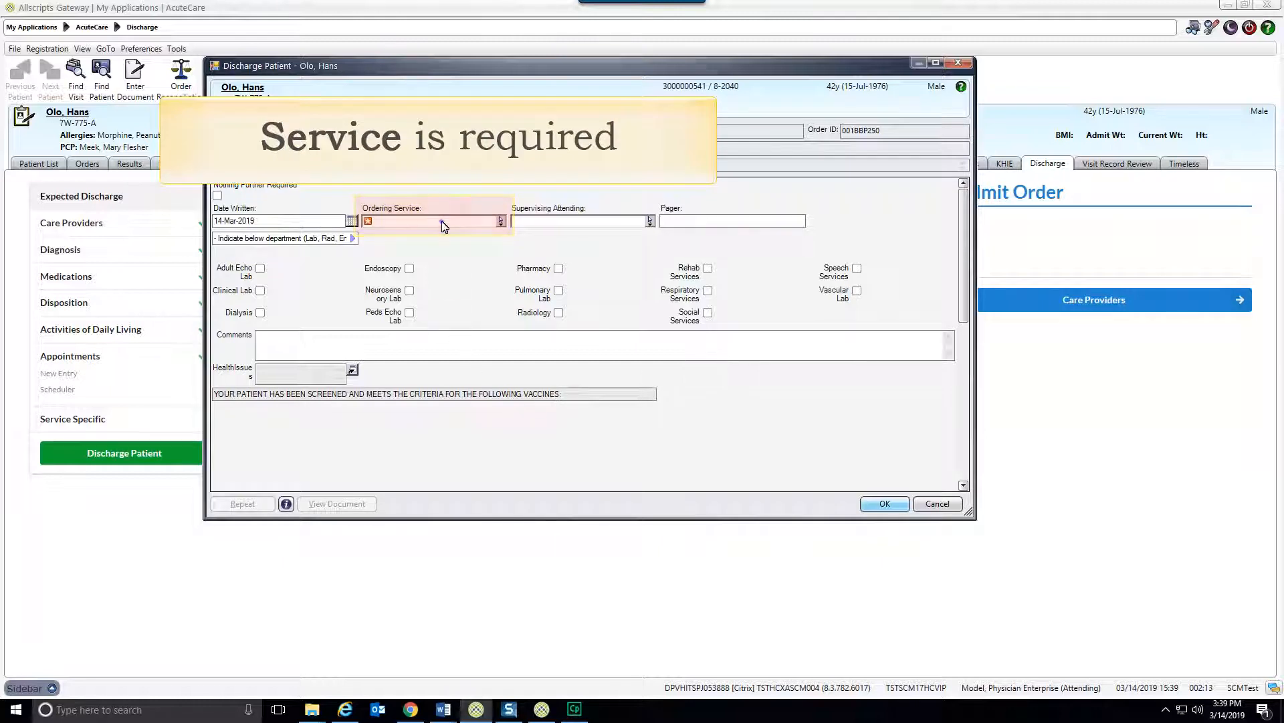
text(mt4)
click(452, 234)
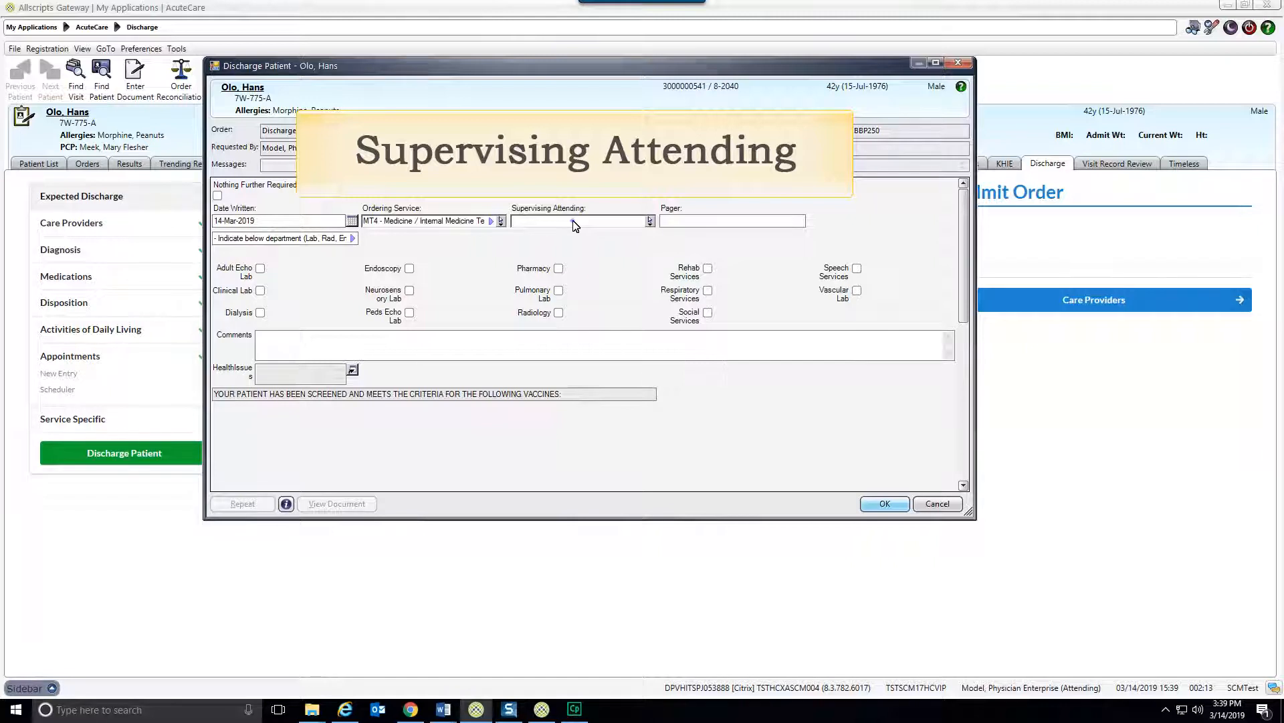
click(574, 225)
click(564, 240)
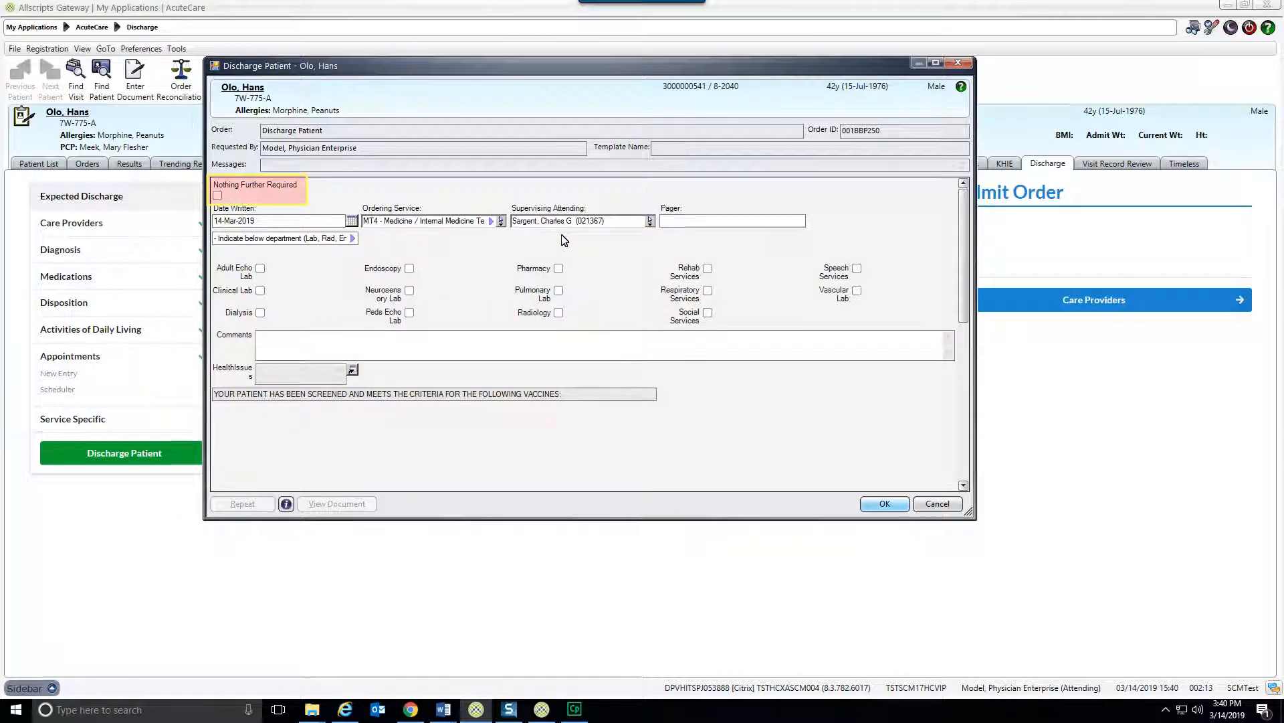
Mark the discharge order as Nothing Further Required and submit it, authenticating with the account password.
click(217, 196)
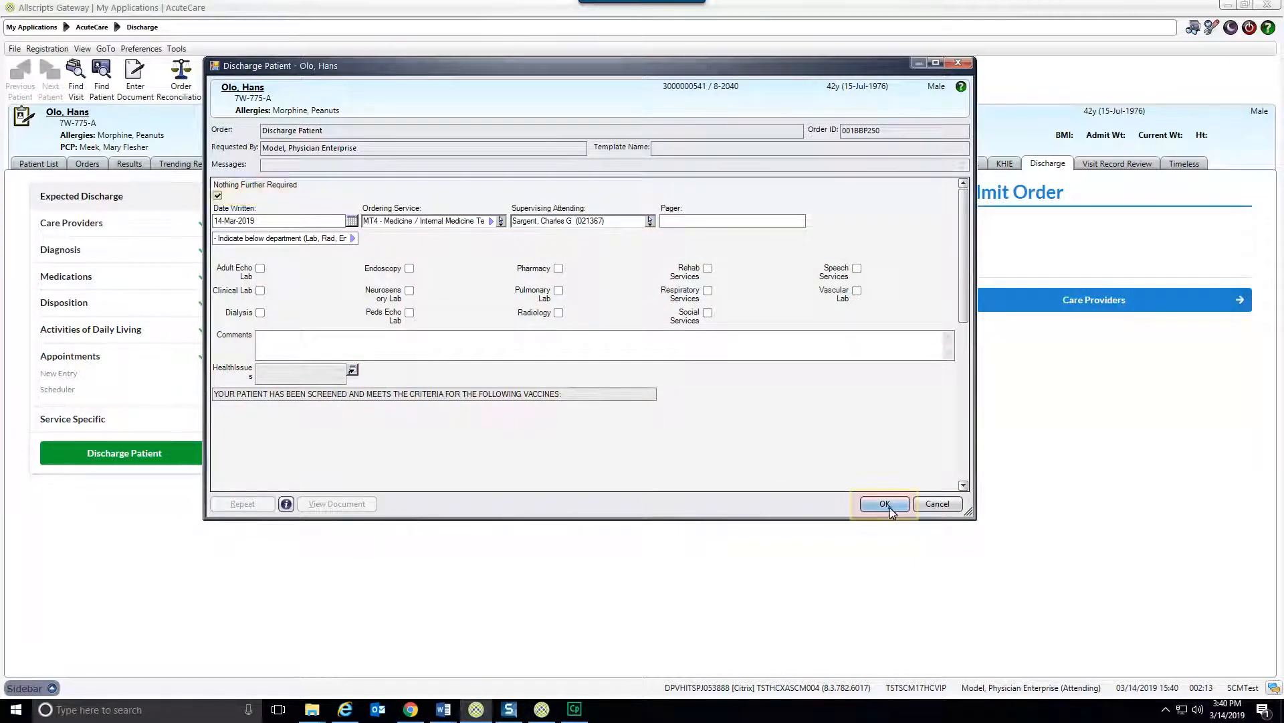
click(884, 503)
text(*******)
click(668, 431)
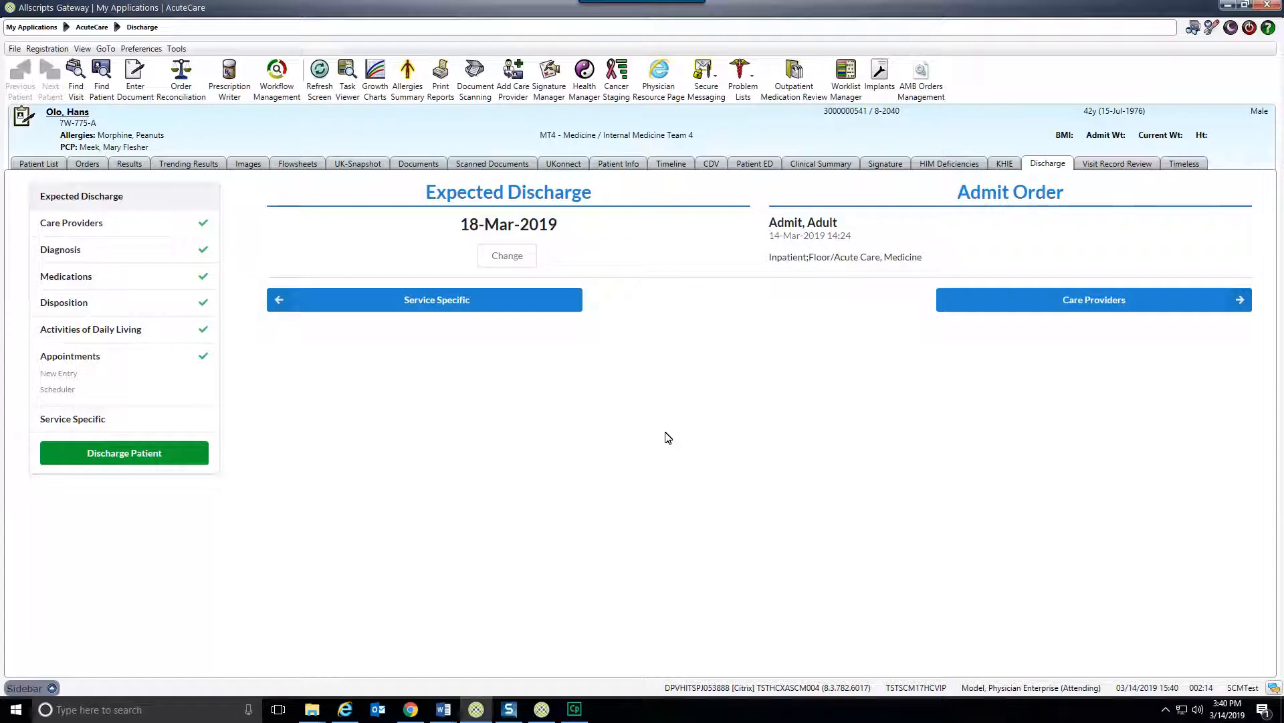
Return to the patient list and remove the discharged patient's visit from the personal list.
click(40, 163)
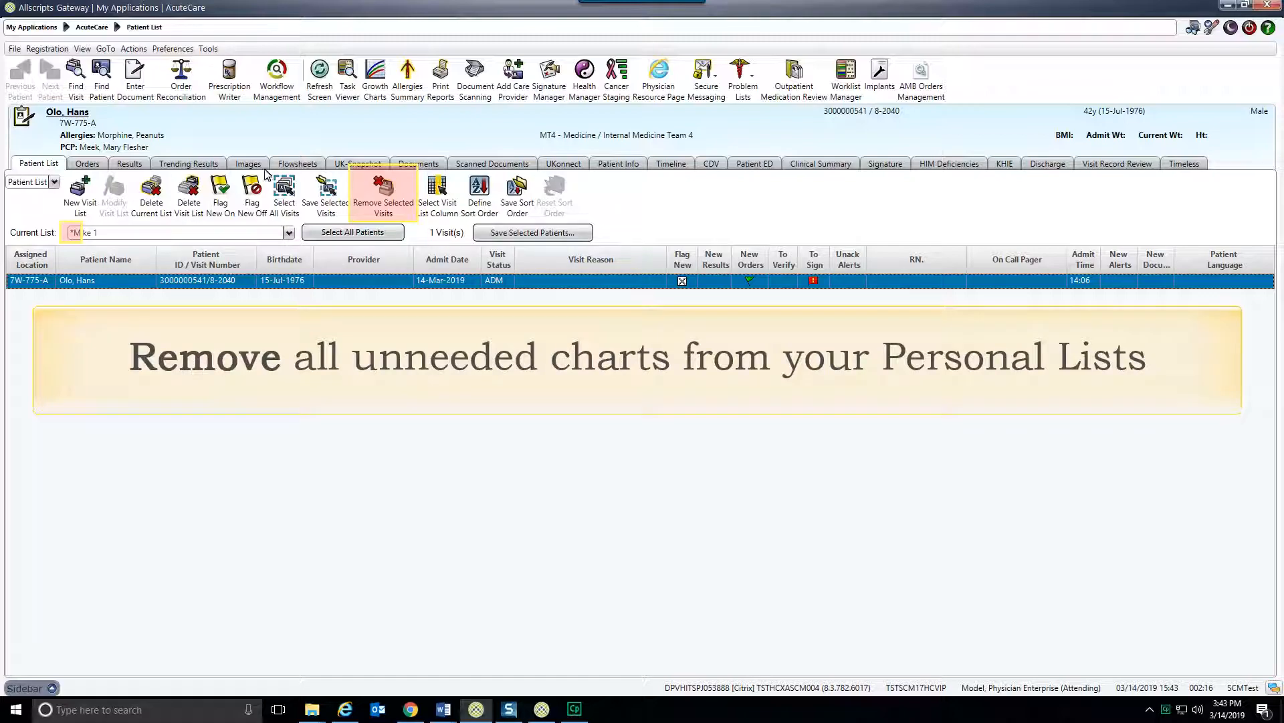
click(381, 191)
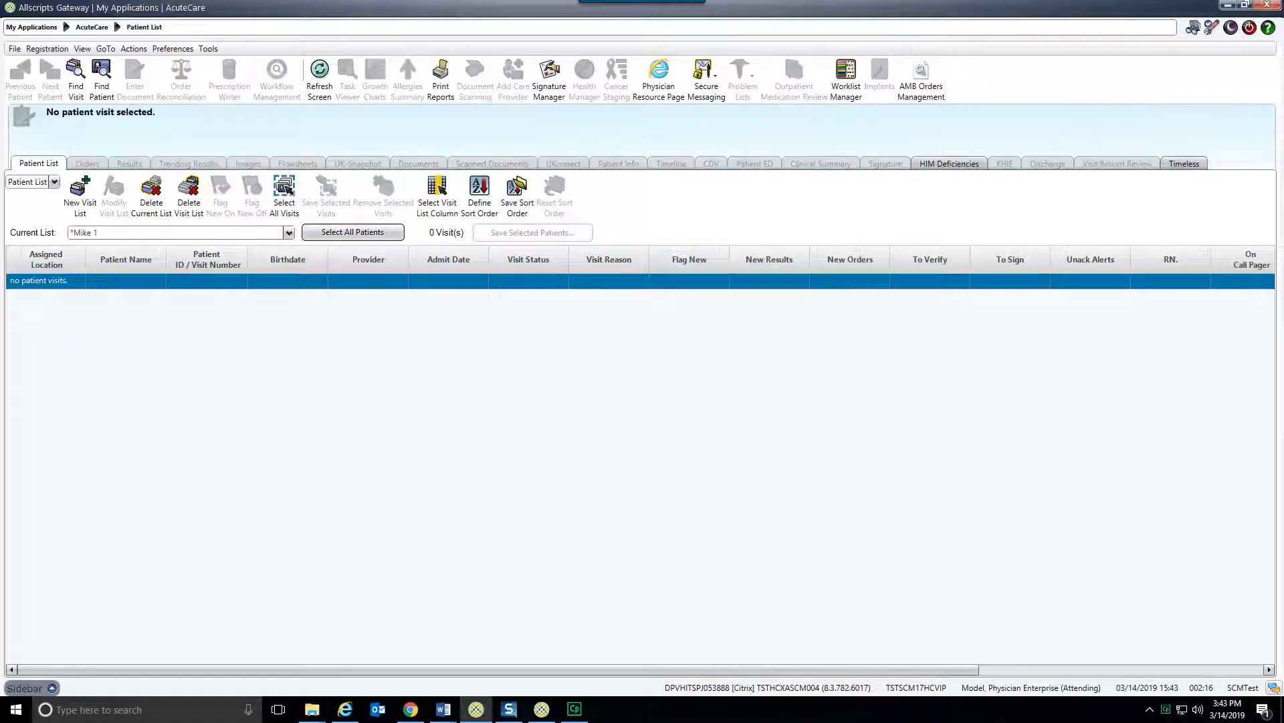